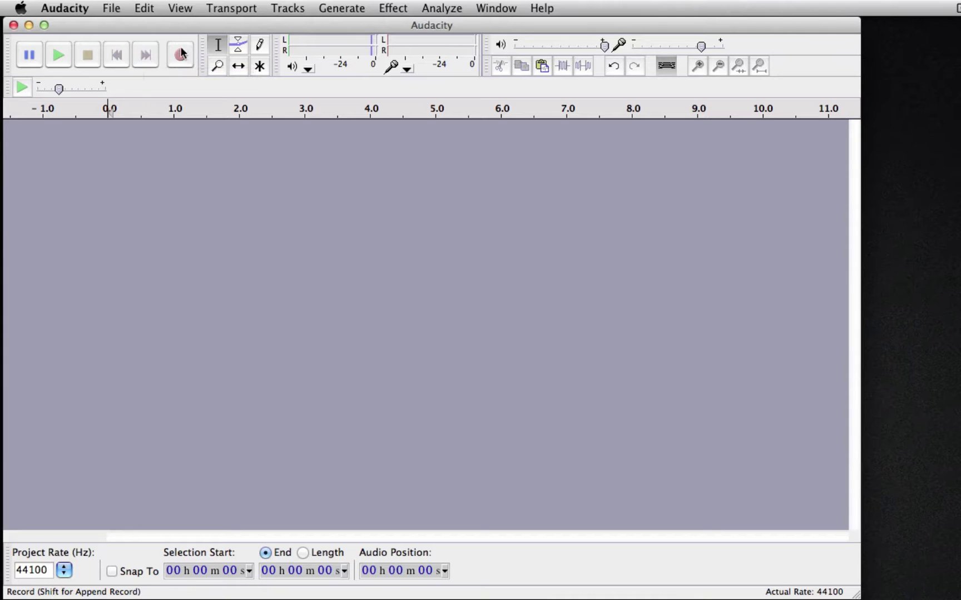
Record the laugh into a new track and delete its silent tail
left_click(179, 55)
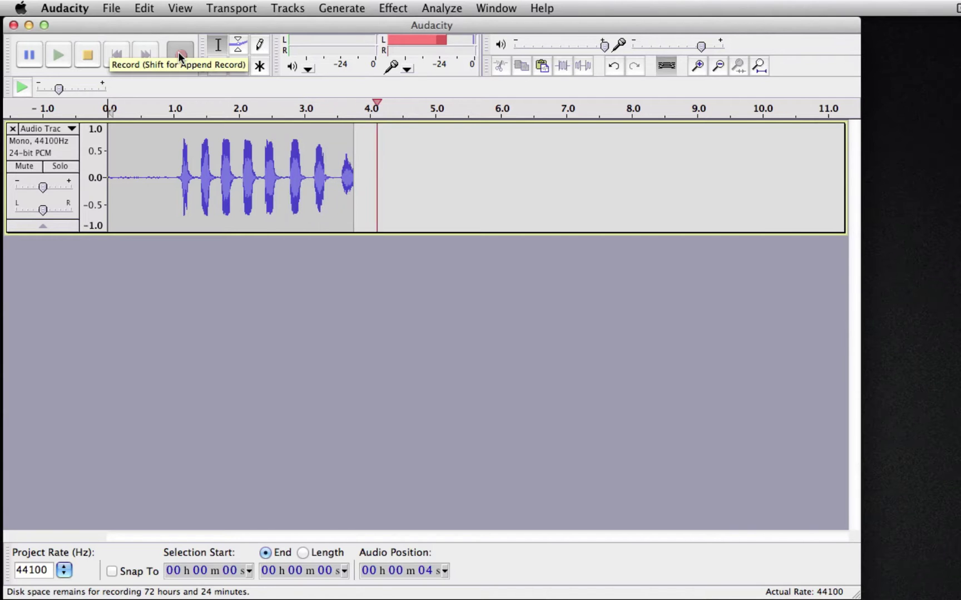
left_click(89, 55)
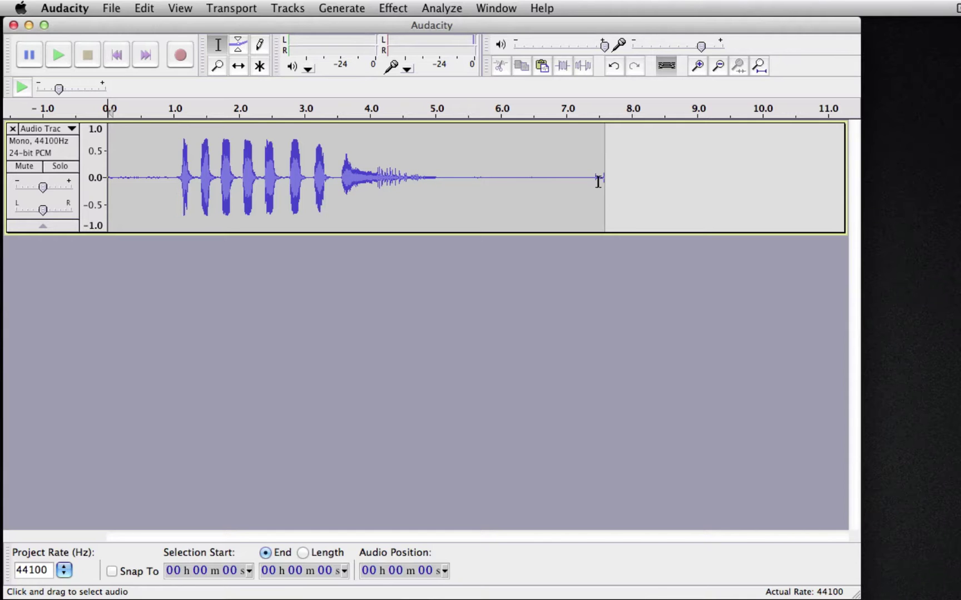
left_click_drag(609, 178, 594, 178)
key("Delete")
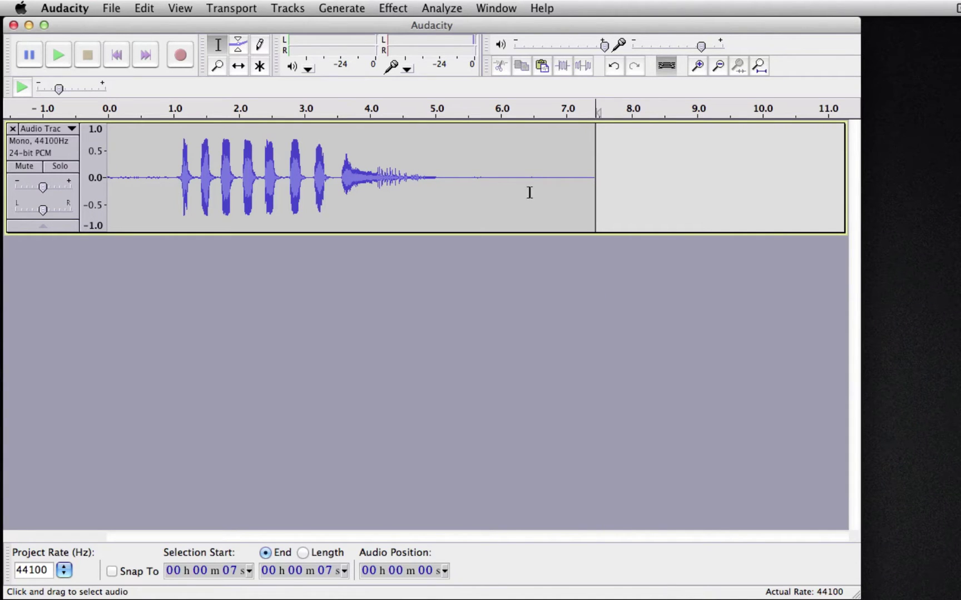
Delete the leading second of silence and play back the trimmed laugh
left_click_drag(172, 179, 2, 182)
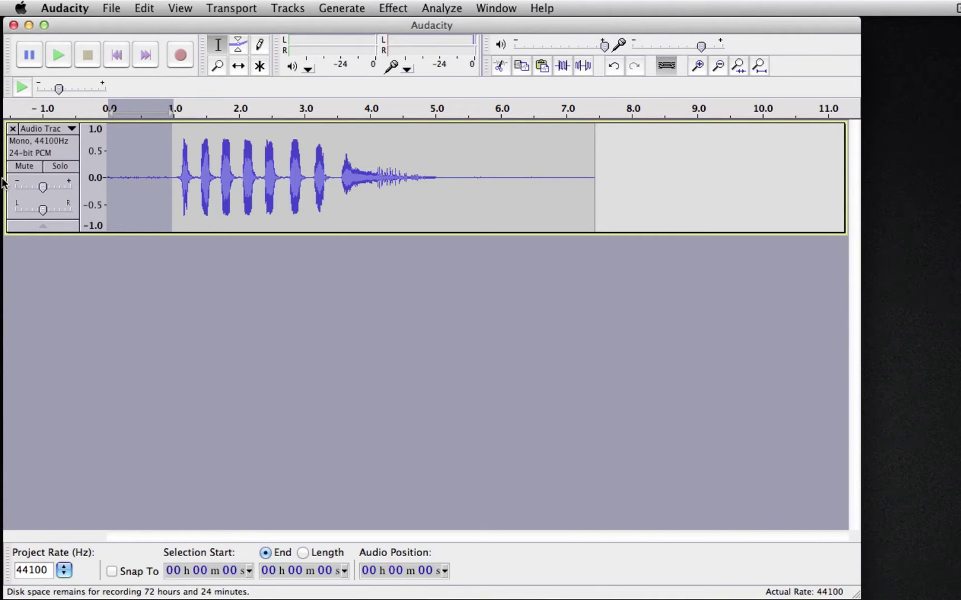
key("Delete")
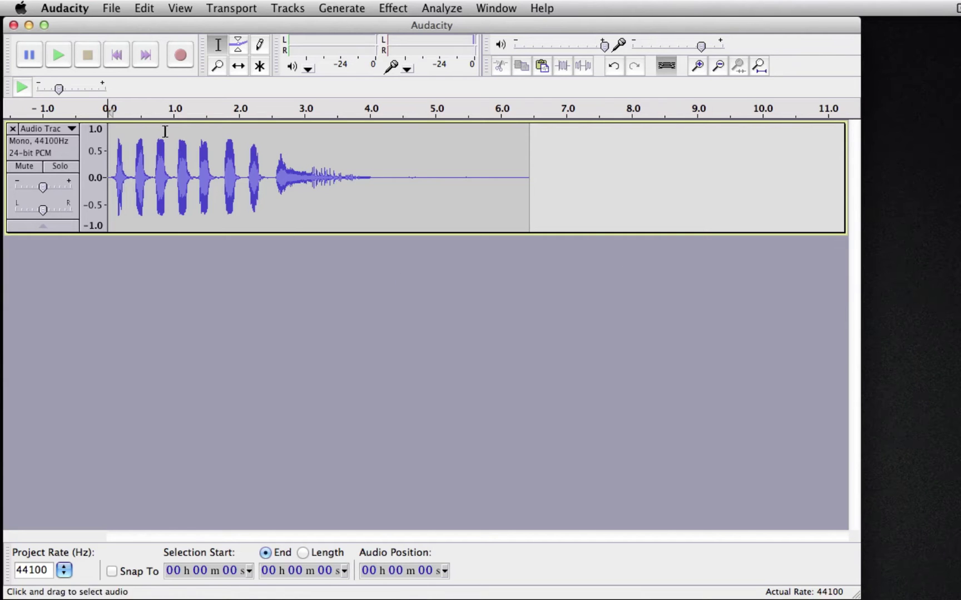
left_click(58, 55)
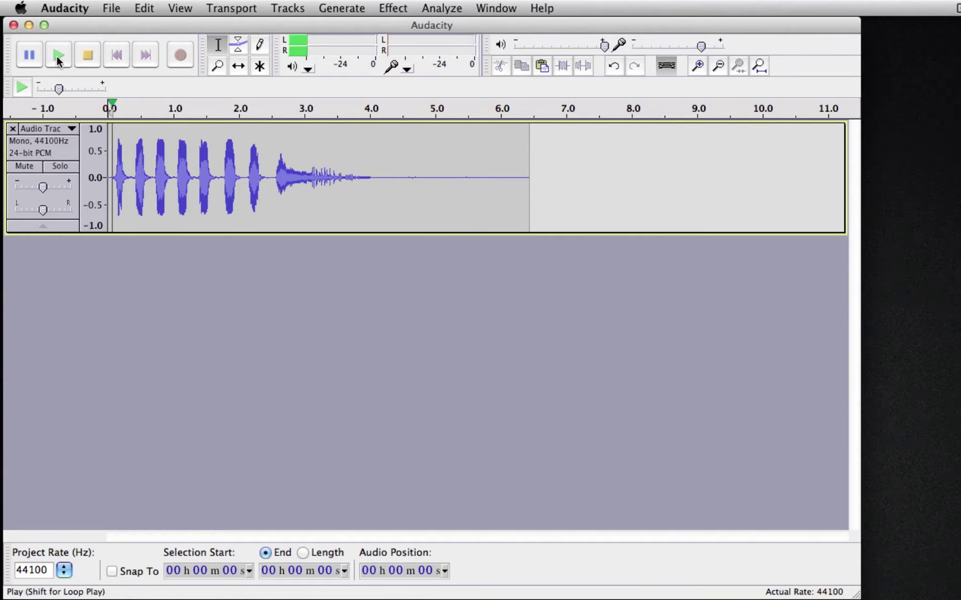
left_click(86, 56)
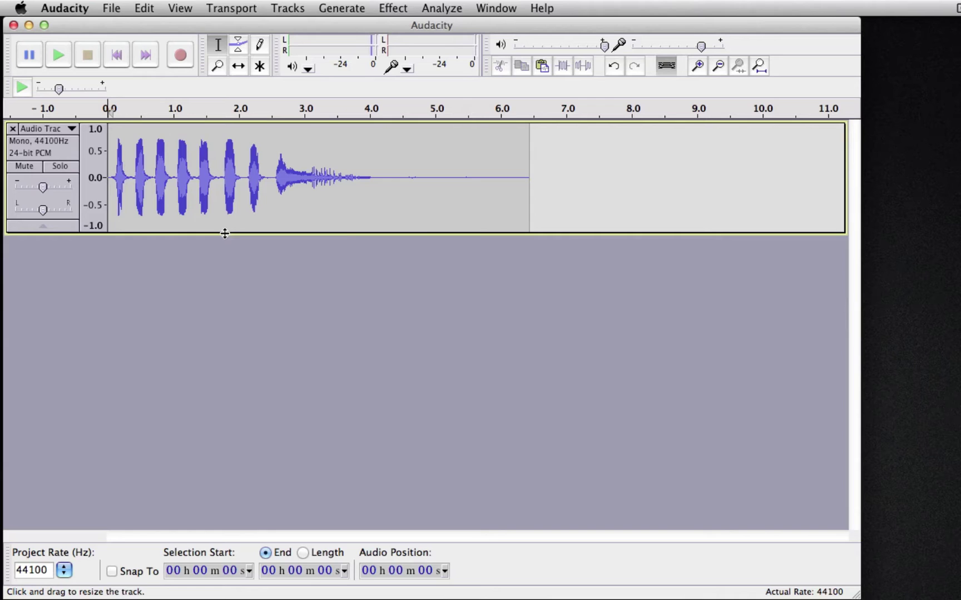
Copy the entire laugh clip with Edit > Copy
left_click_drag(567, 180, 109, 183)
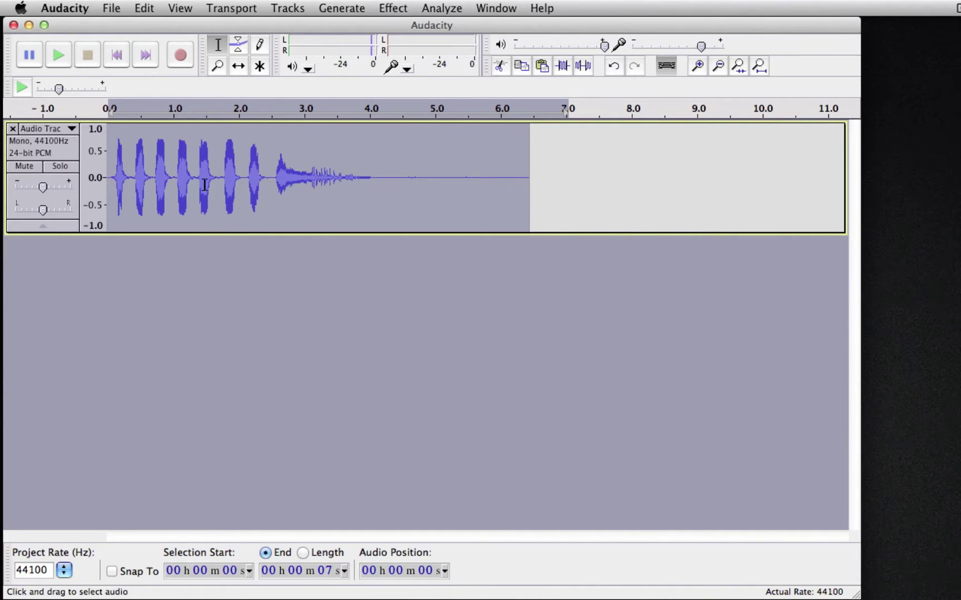
left_click(142, 9)
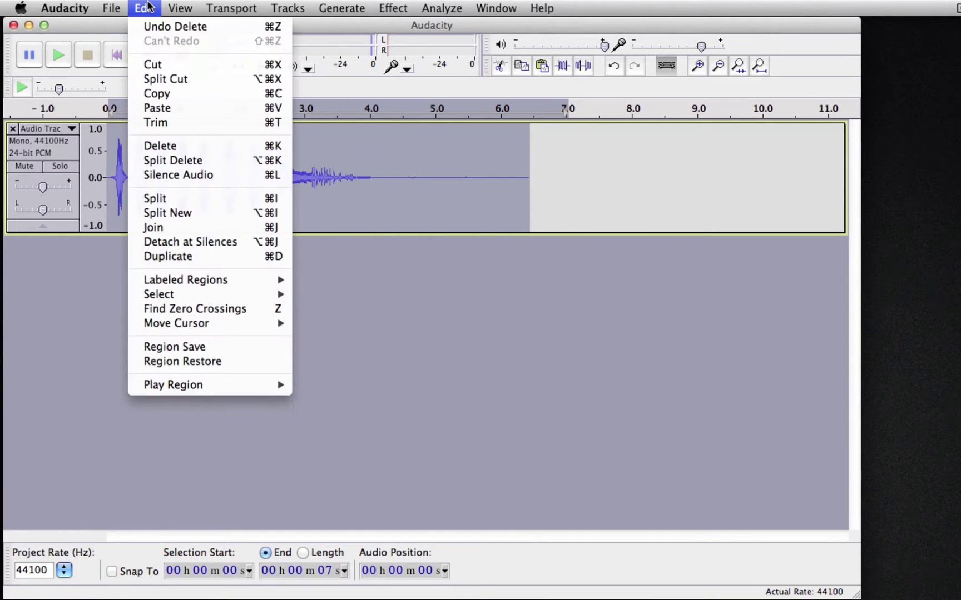
left_click(171, 93)
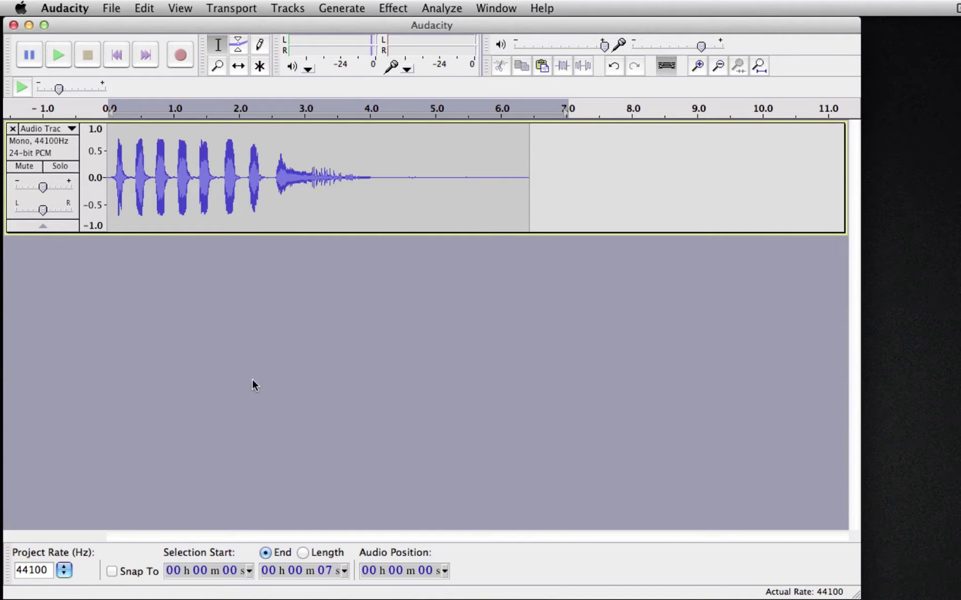
Paste the laugh into two new tracks, then select the whole second track
left_click(146, 7)
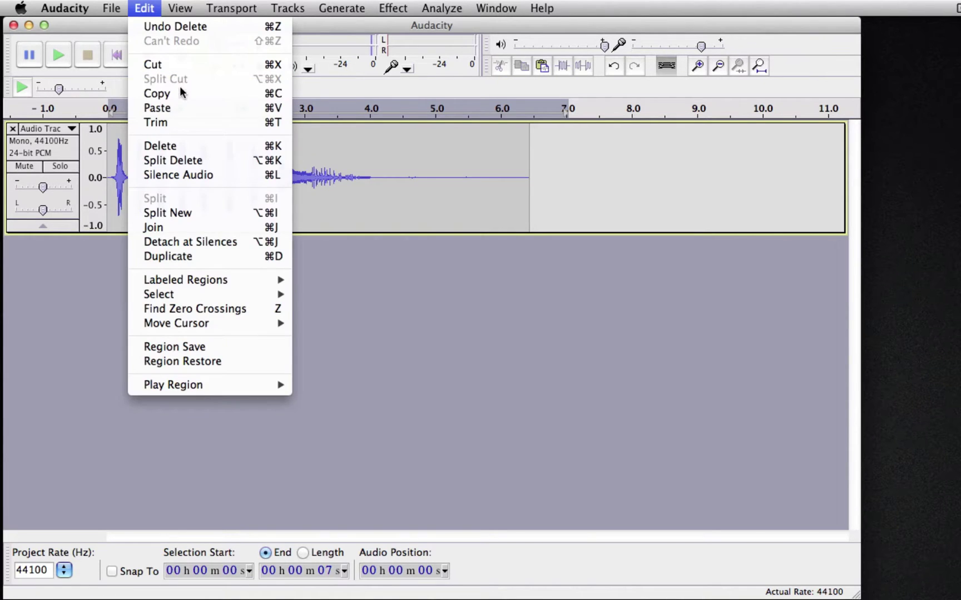
left_click(182, 106)
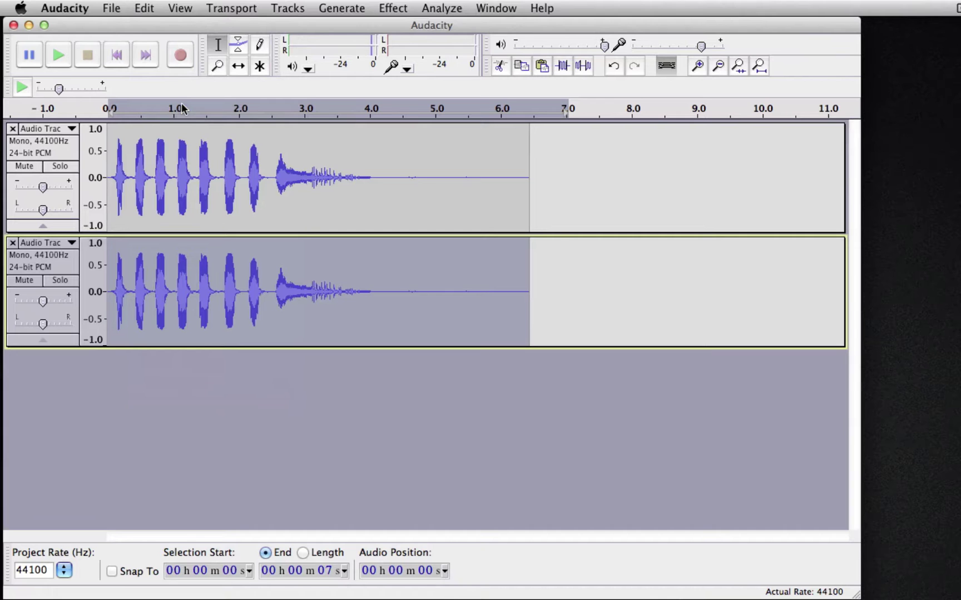
left_click(204, 417)
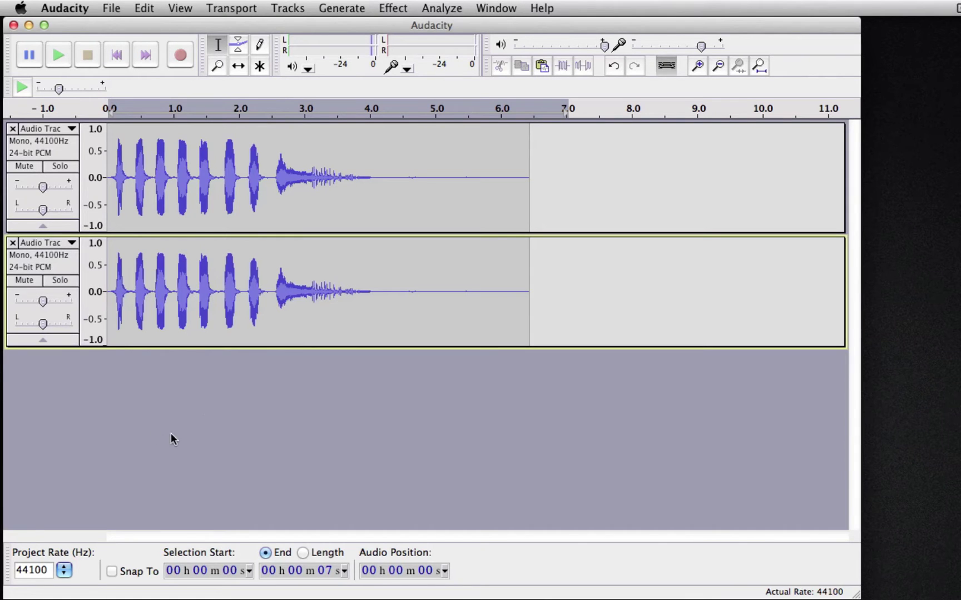
left_click(144, 8)
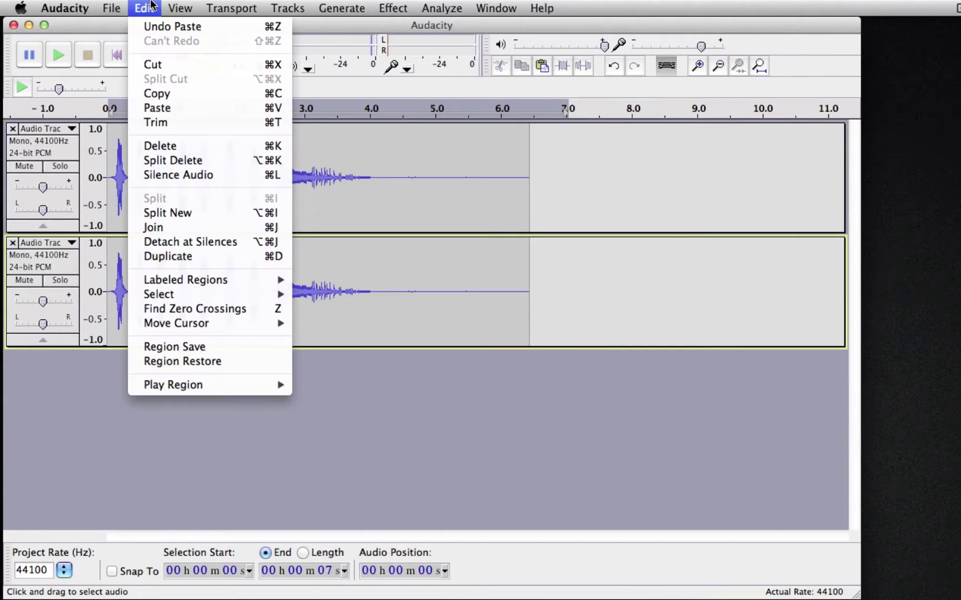
left_click(195, 108)
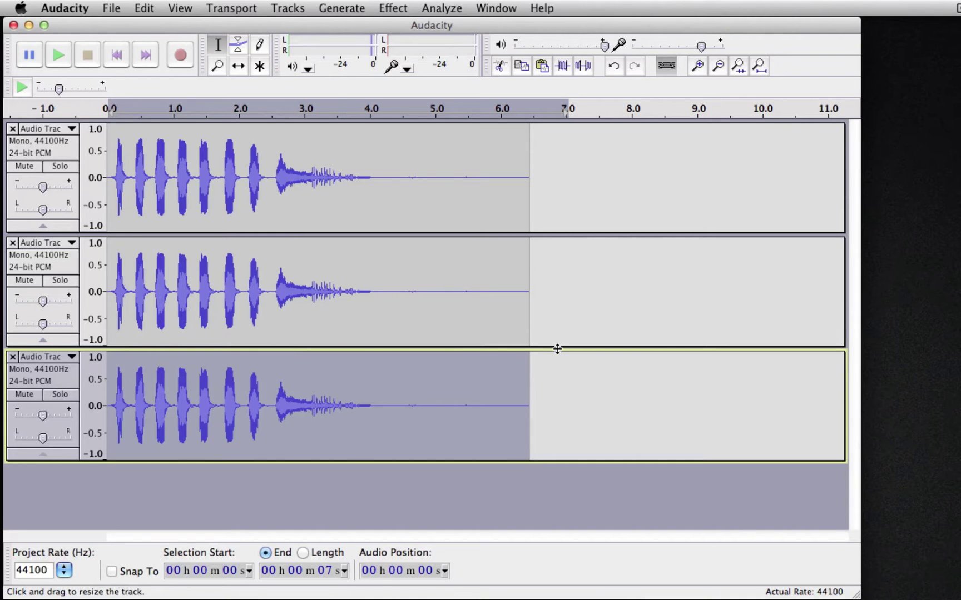
left_click(584, 316)
mouse_move(554, 300)
left_mouse_down()
mouse_move(459, 312)
mouse_move(67, 313)
left_mouse_up()
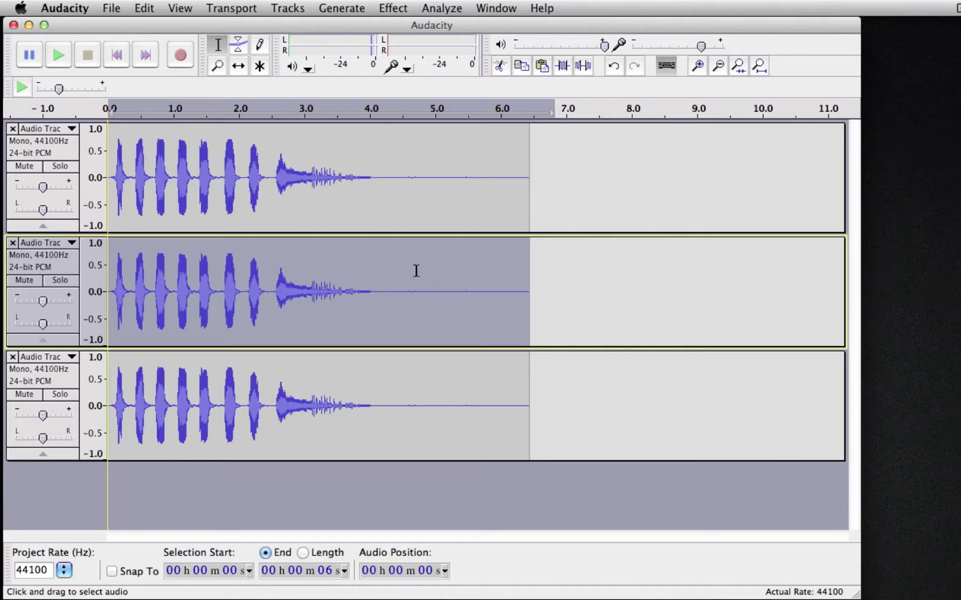
Apply Change Pitch of +8.76 semitones to the second laugh track
left_click(385, 6)
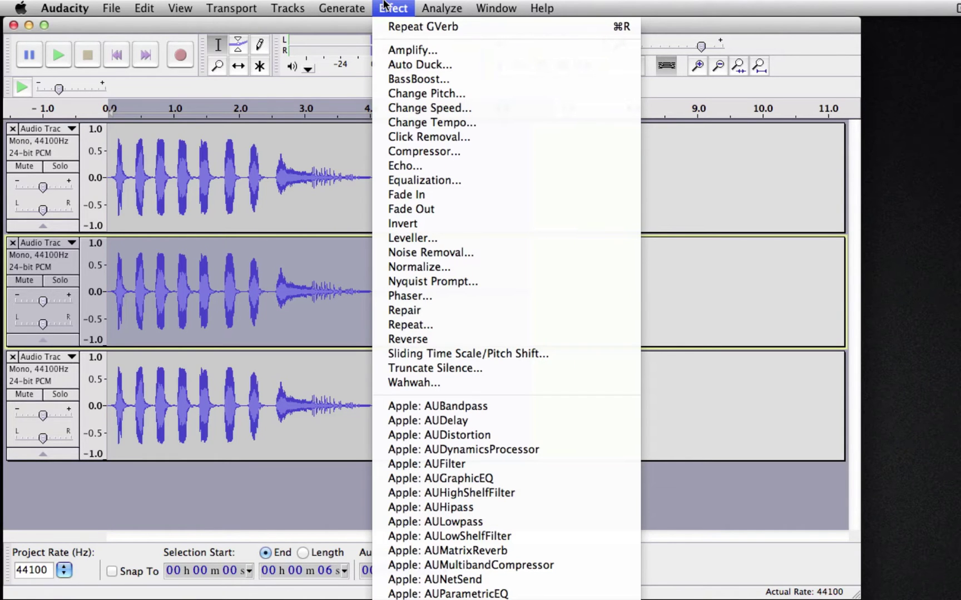
left_click(385, 5)
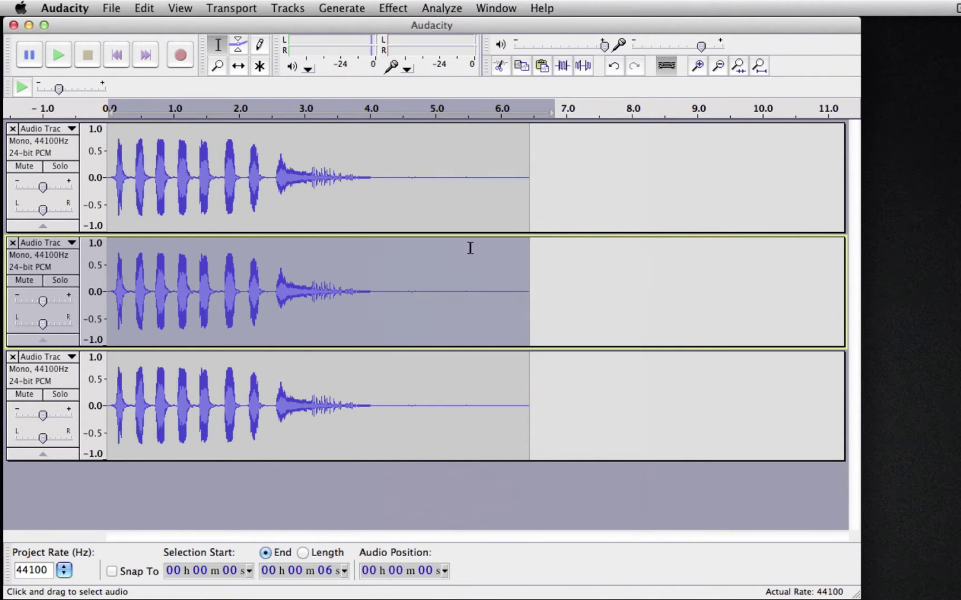
left_click(390, 8)
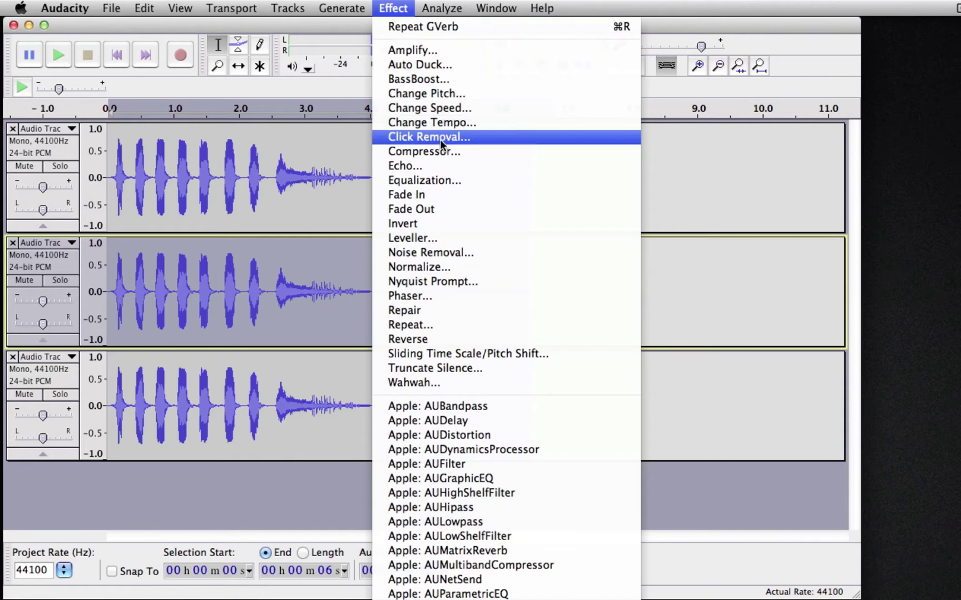
left_click(482, 93)
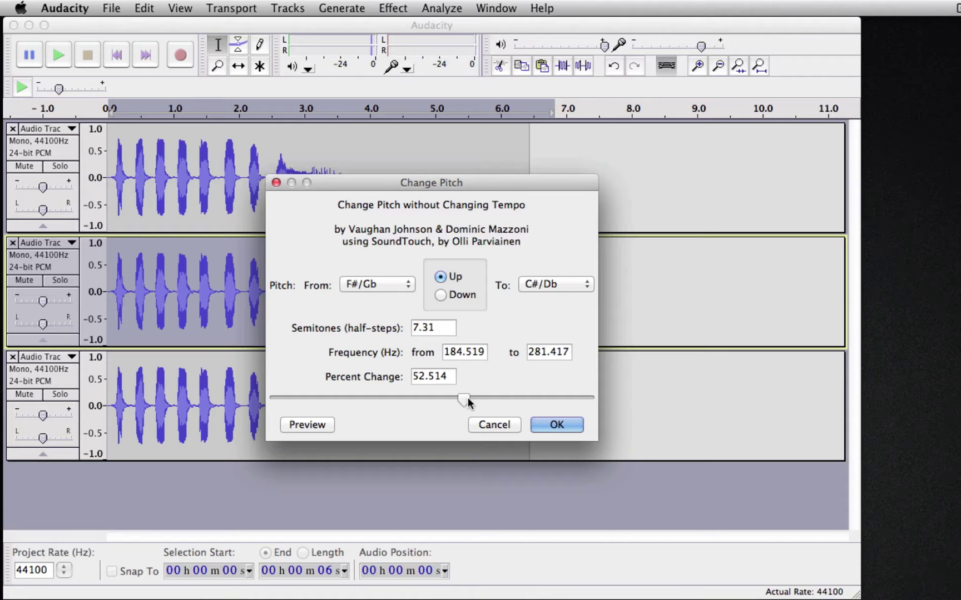
left_click_drag(467, 400, 472, 396)
left_click(549, 423)
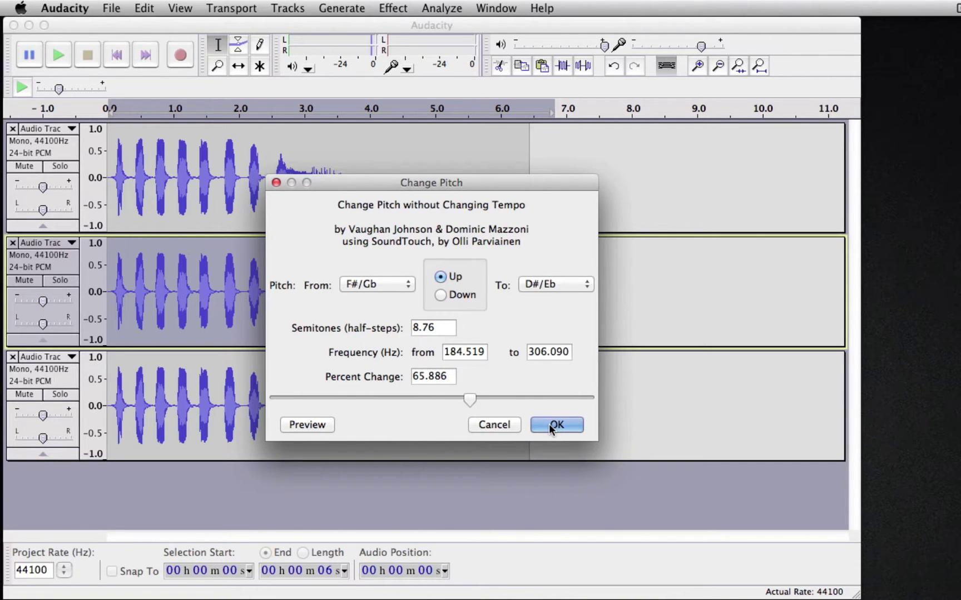
left_click(561, 424)
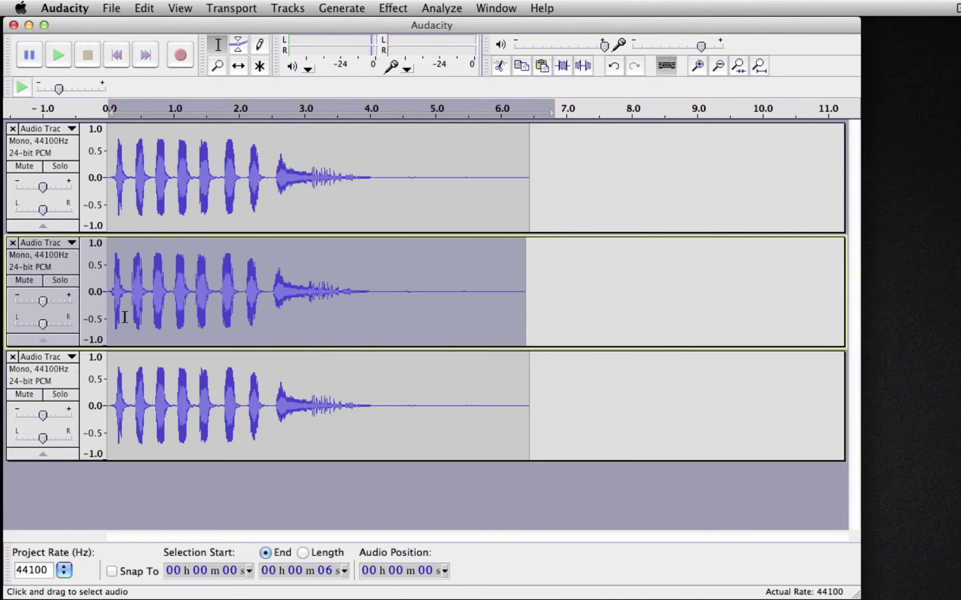
Solo the second track, play it back, then turn solo off
left_click(59, 280)
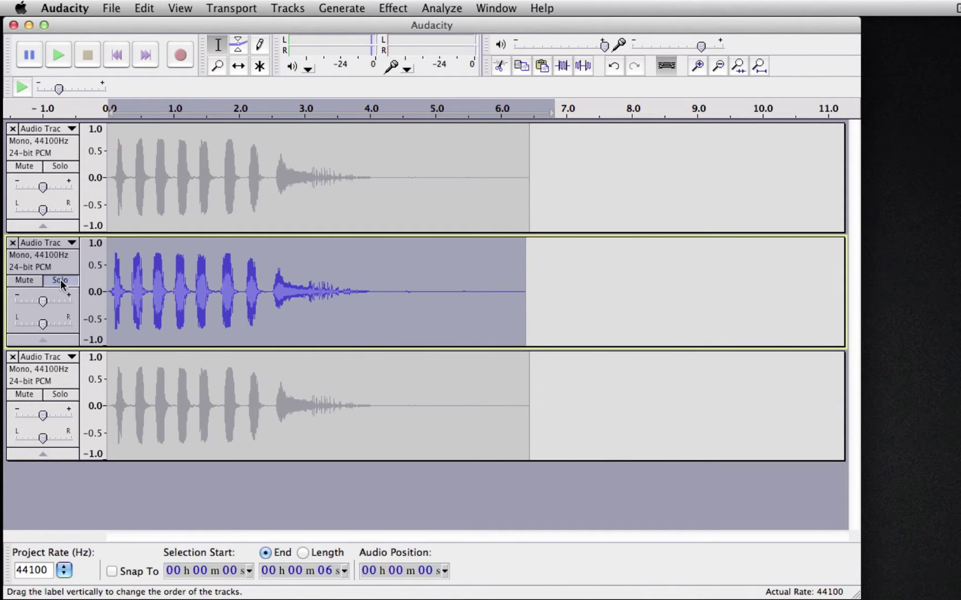
key("space")
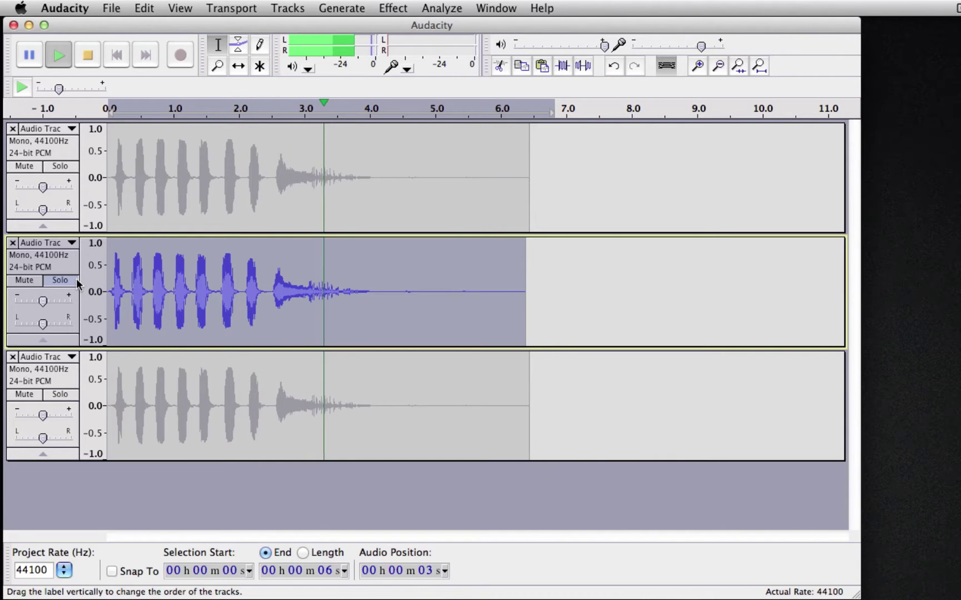
key("space")
left_click(61, 279)
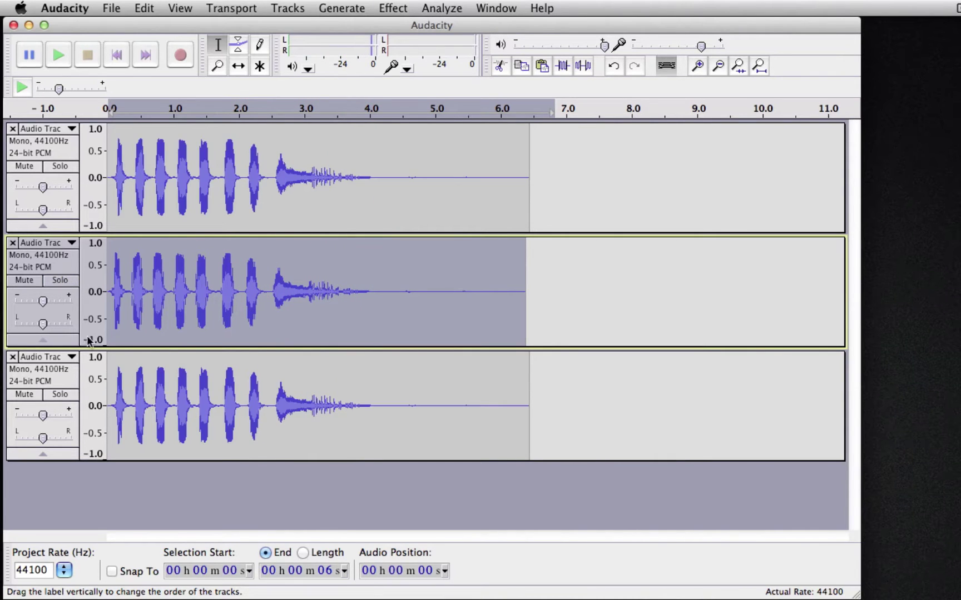
Select all of track 3 and apply Change Pitch at -70 percent
left_click_drag(552, 421, 383, 430)
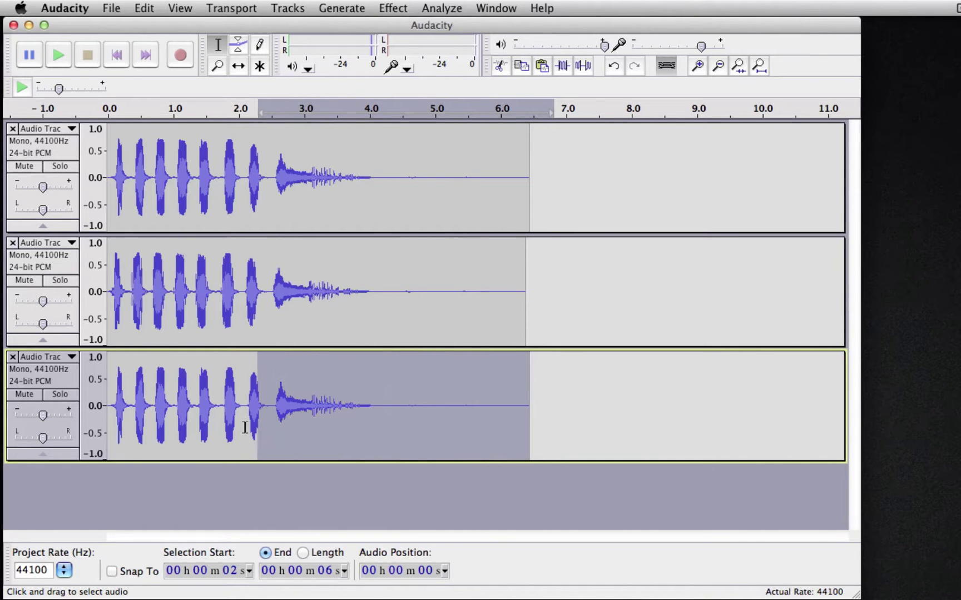
left_click_drag(383, 430, 51, 421)
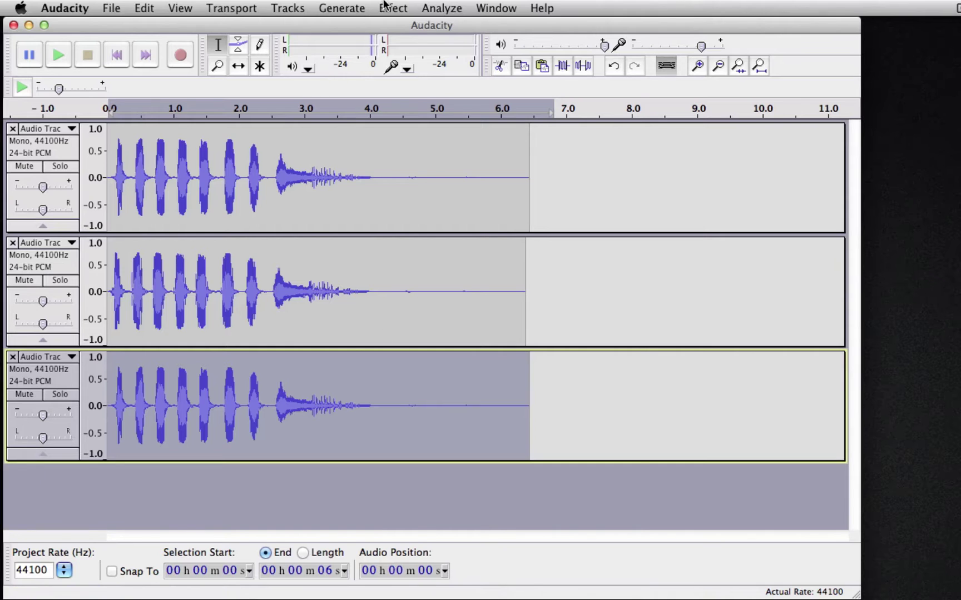
left_click(385, 7)
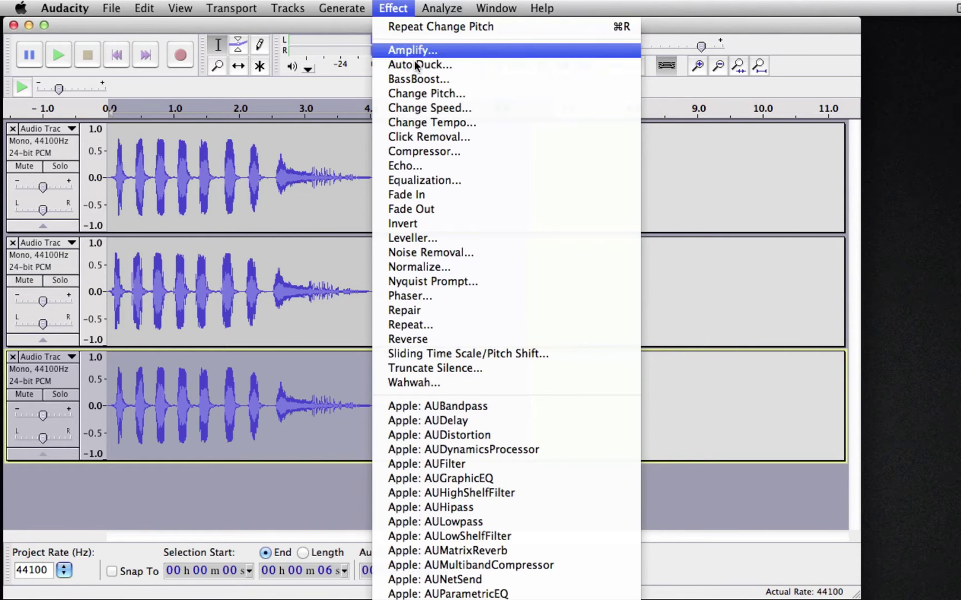
left_click(424, 93)
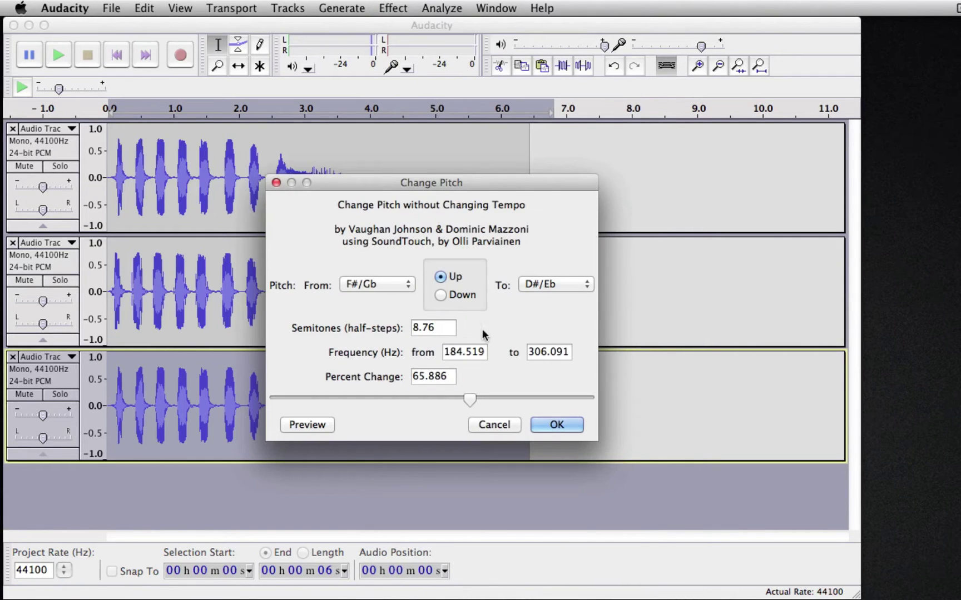
left_click_drag(470, 399, 321, 401)
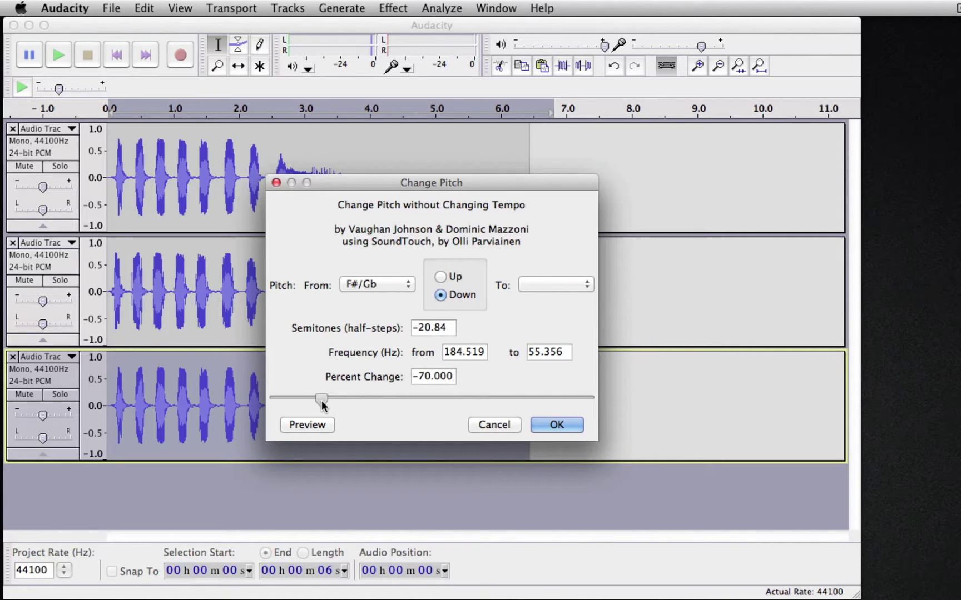
left_click(581, 424)
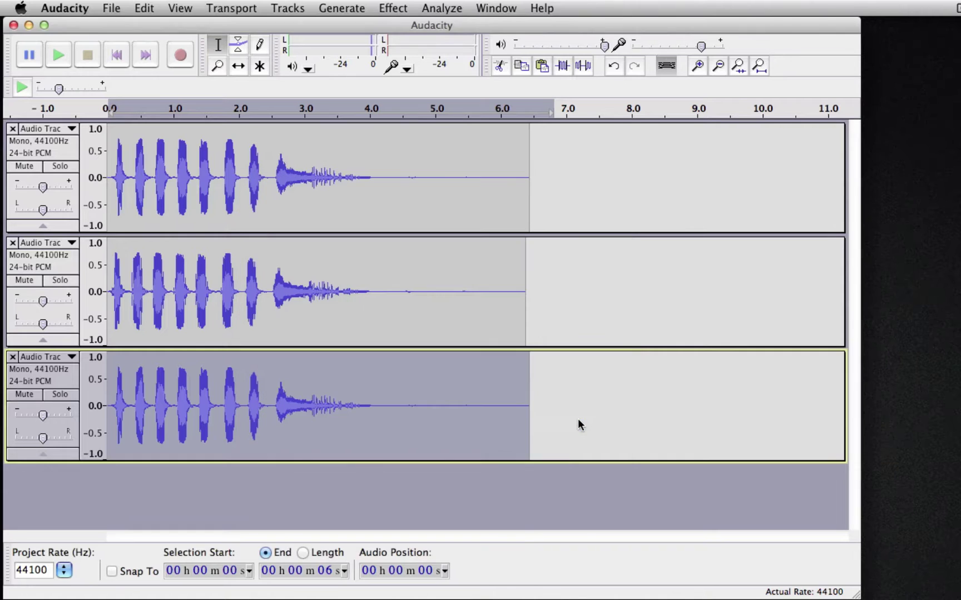
Solo the third track, play it, then unsolo it
left_click(70, 394)
key("space")
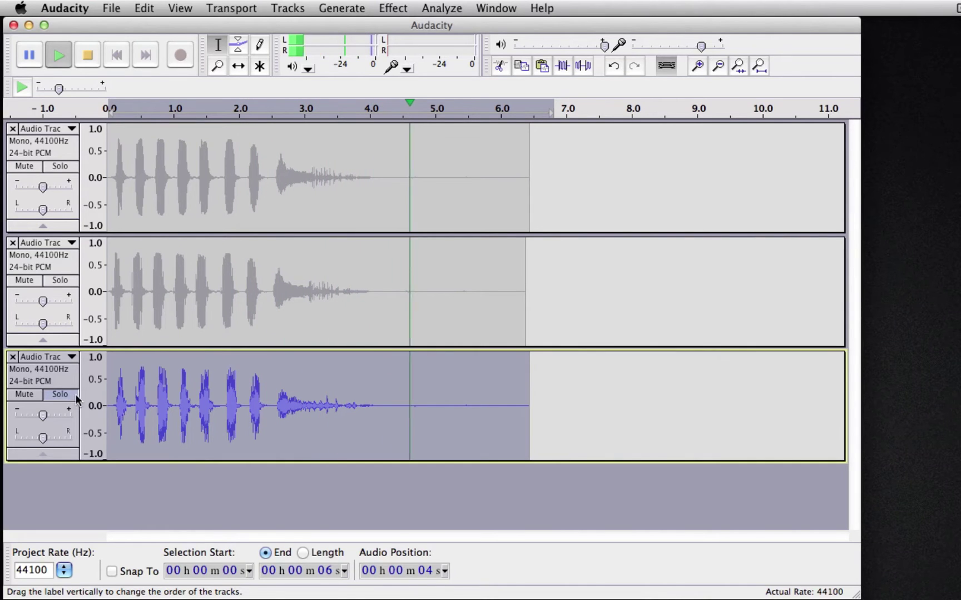
left_click(66, 397)
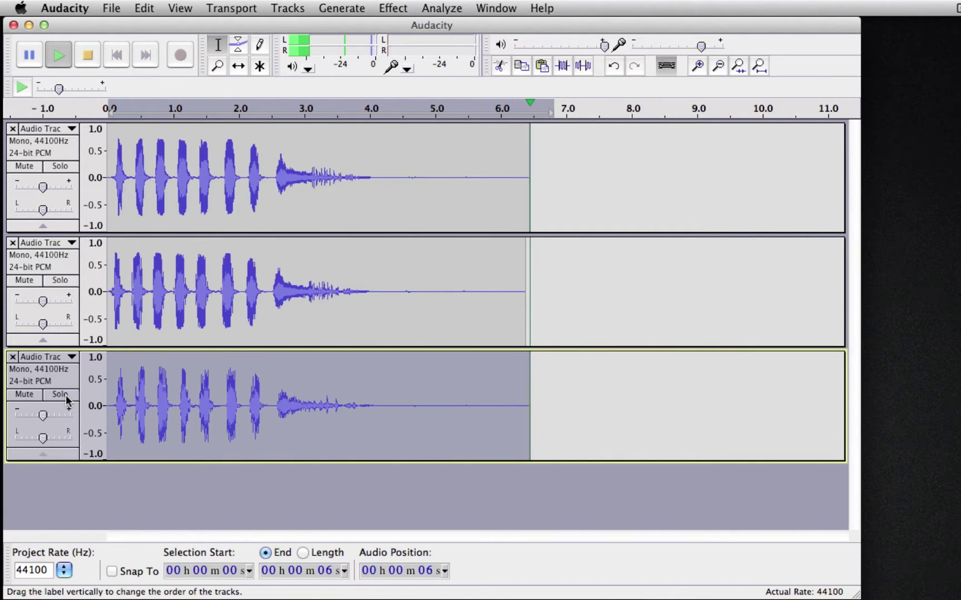
Undo the -70 percent pitch drop and reapply Change Pitch at about -64 percent
left_click(142, 8)
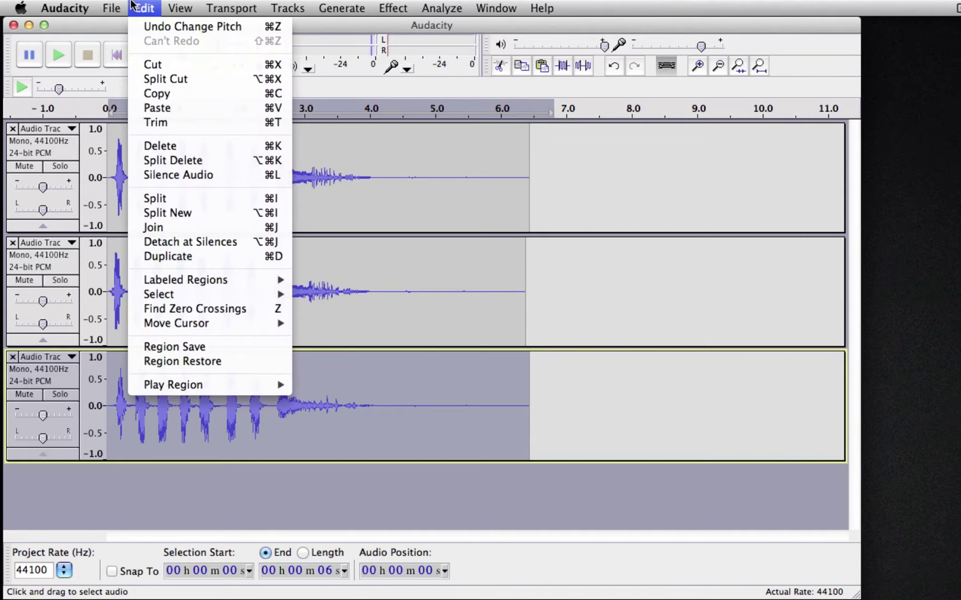
left_click(152, 27)
left_click(393, 7)
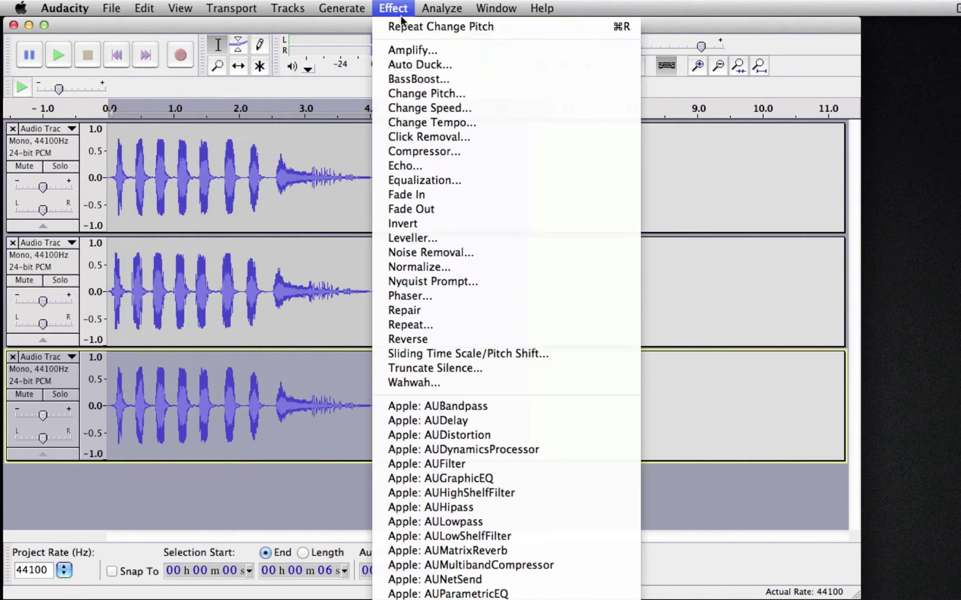
left_click(436, 94)
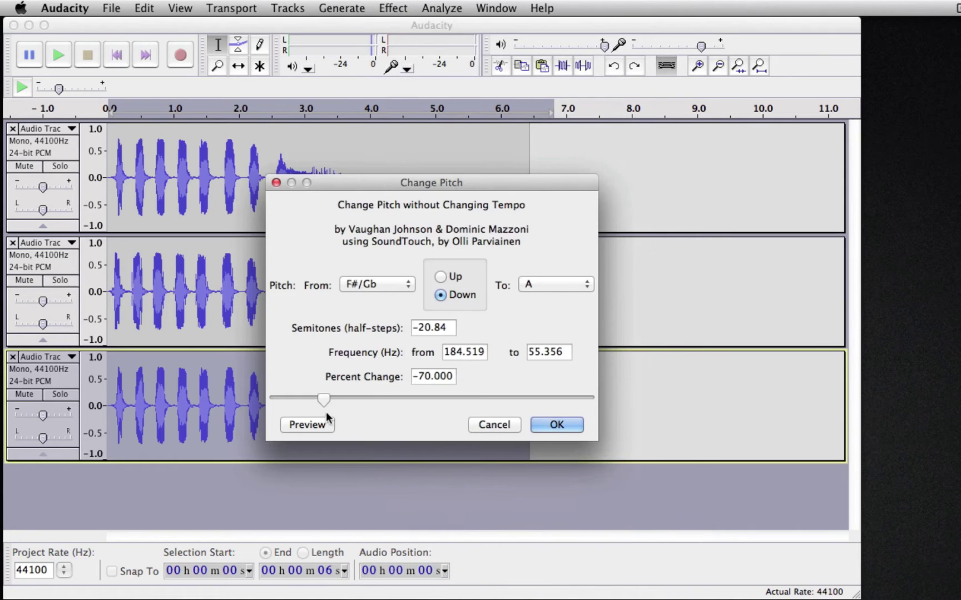
left_click_drag(324, 398, 344, 399)
left_click(562, 425)
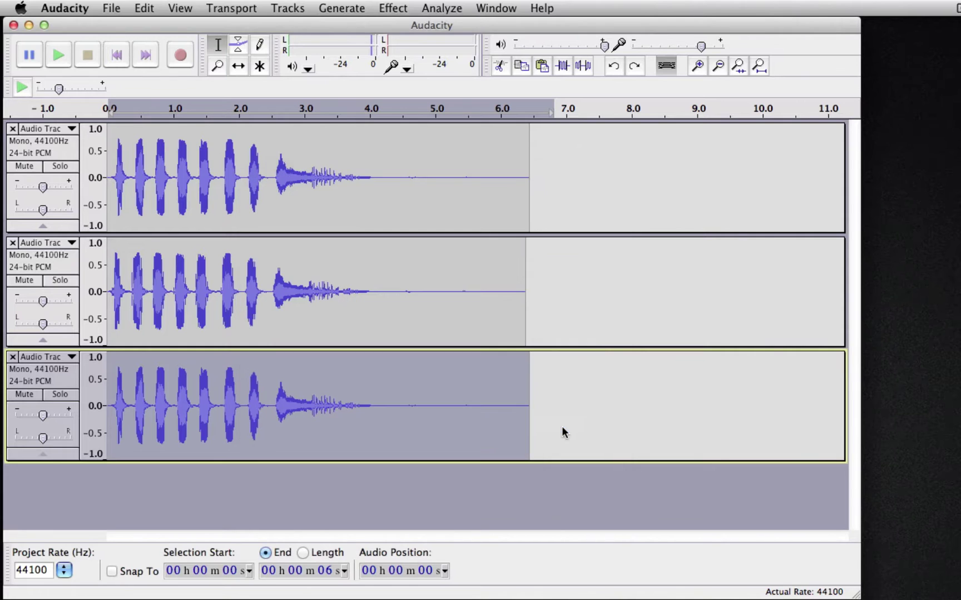
left_click(62, 395)
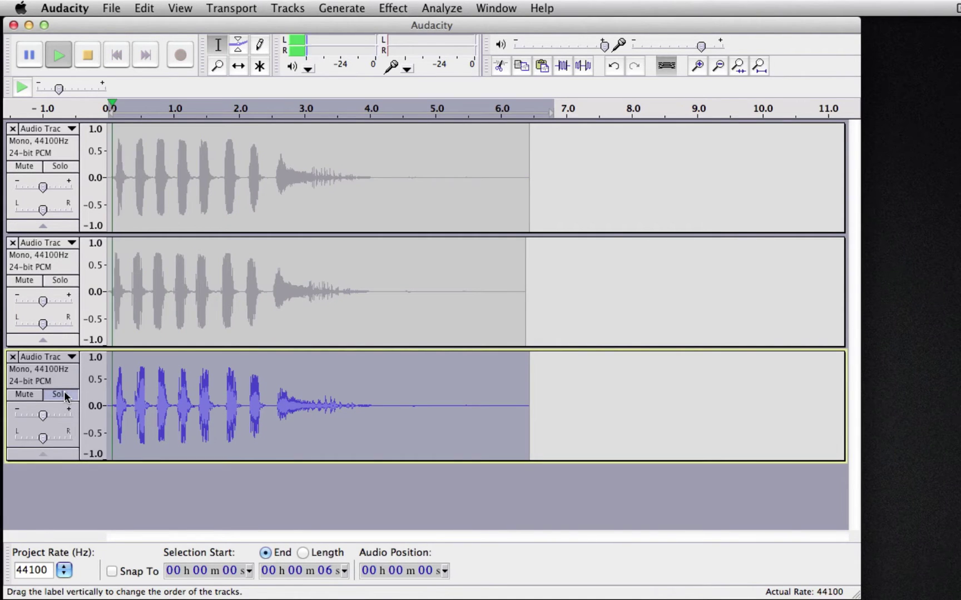
key("space")
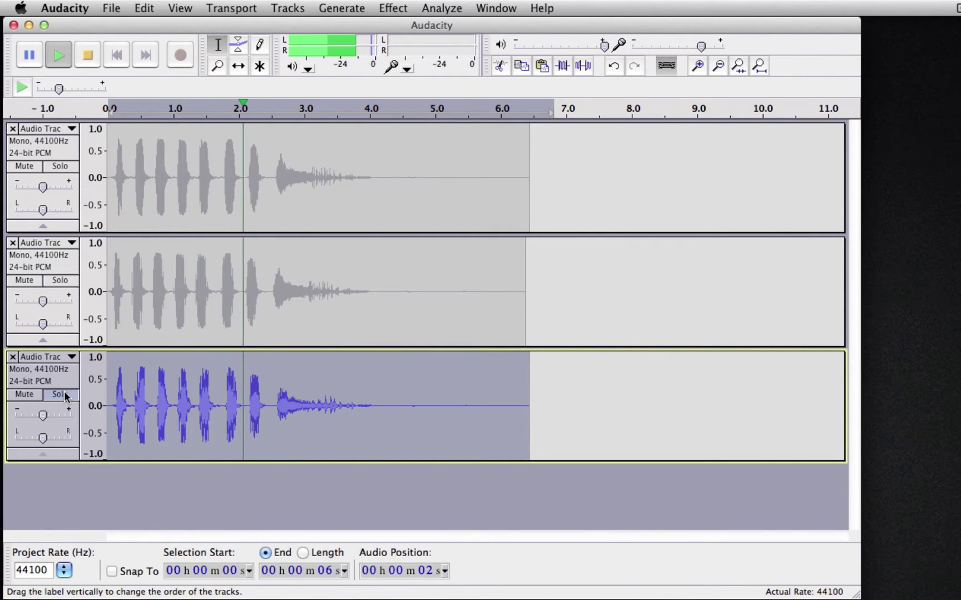
left_click(60, 395)
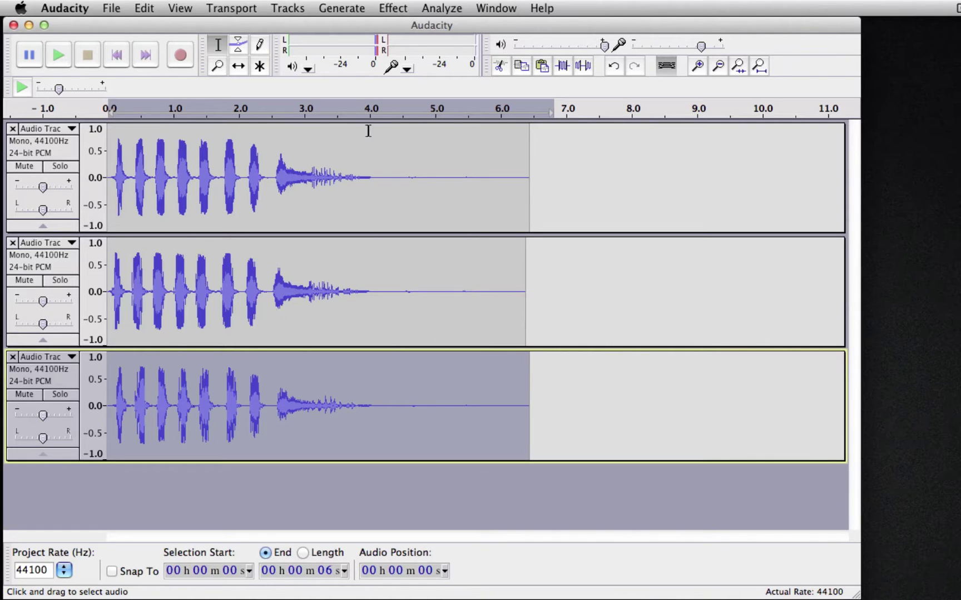
Try a +4 percent tempo change on track 3, then undo it
left_click_drag(568, 395, 108, 394)
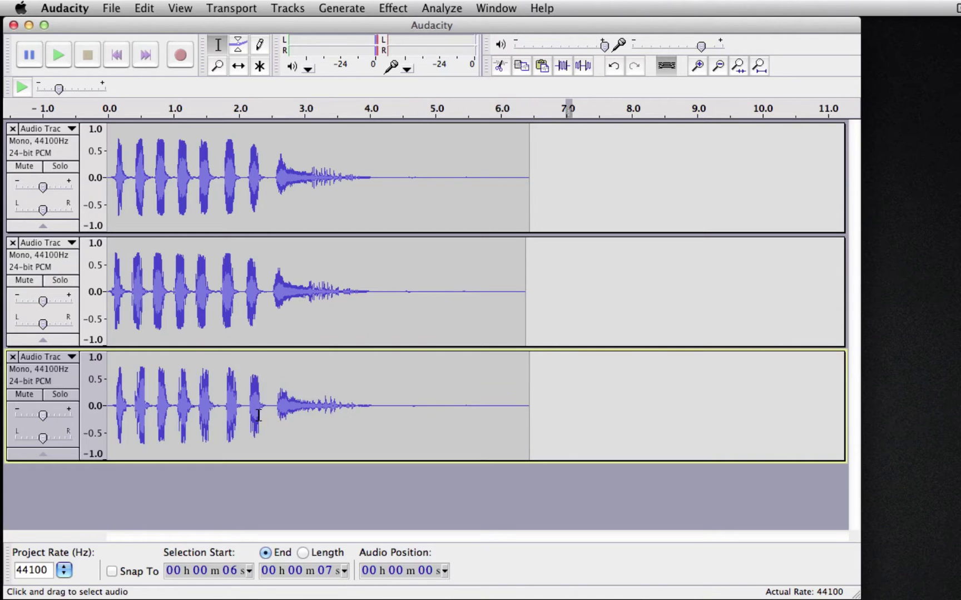
left_click(393, 8)
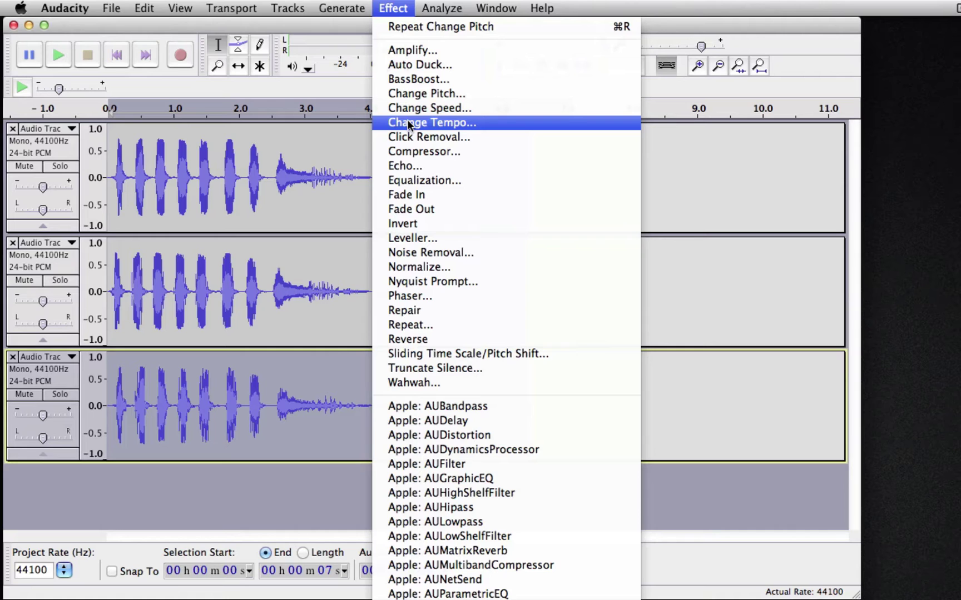
left_click(492, 122)
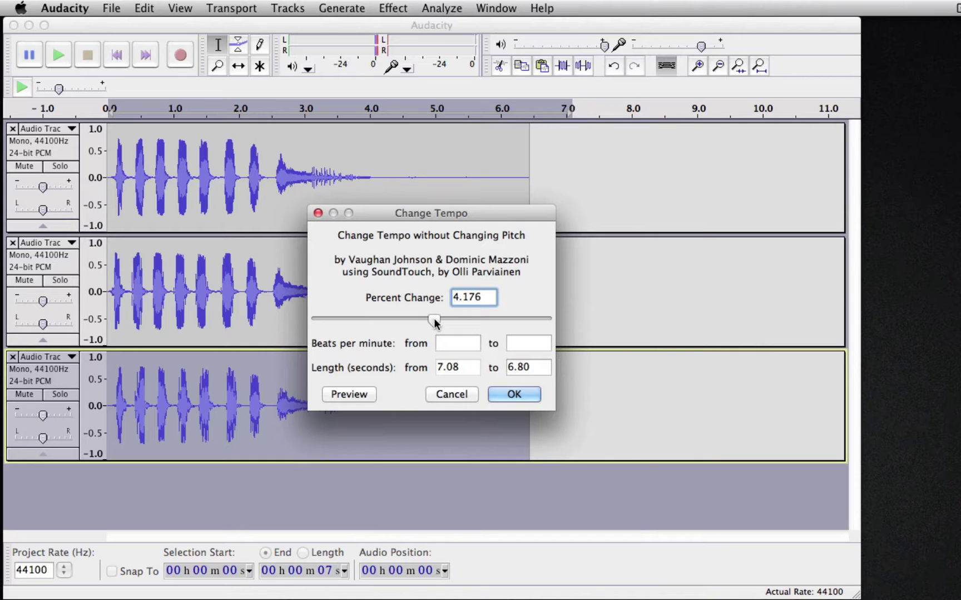
left_click(526, 392)
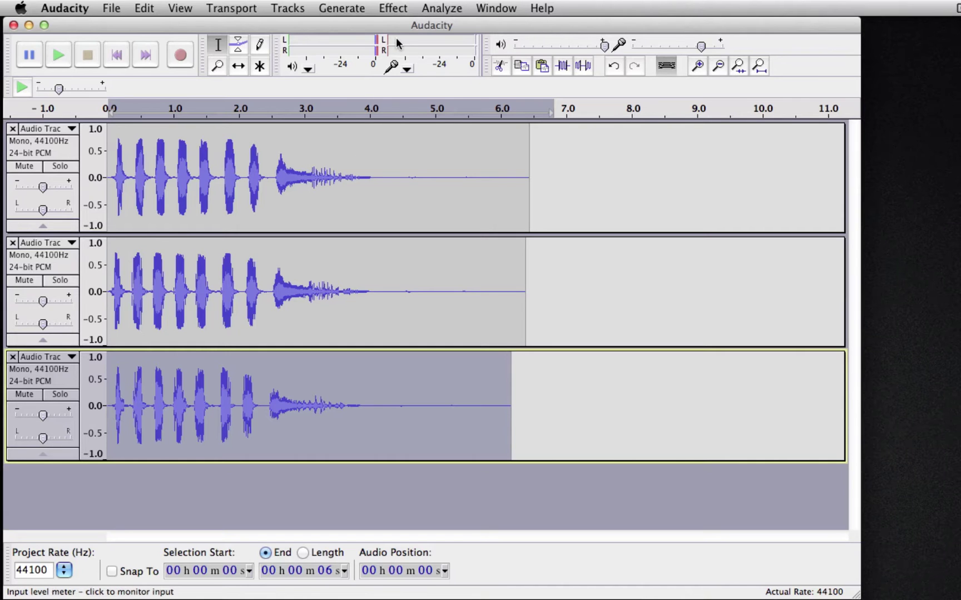
key("super+z")
Apply Change Tempo at -5 percent to the third track
left_click(394, 8)
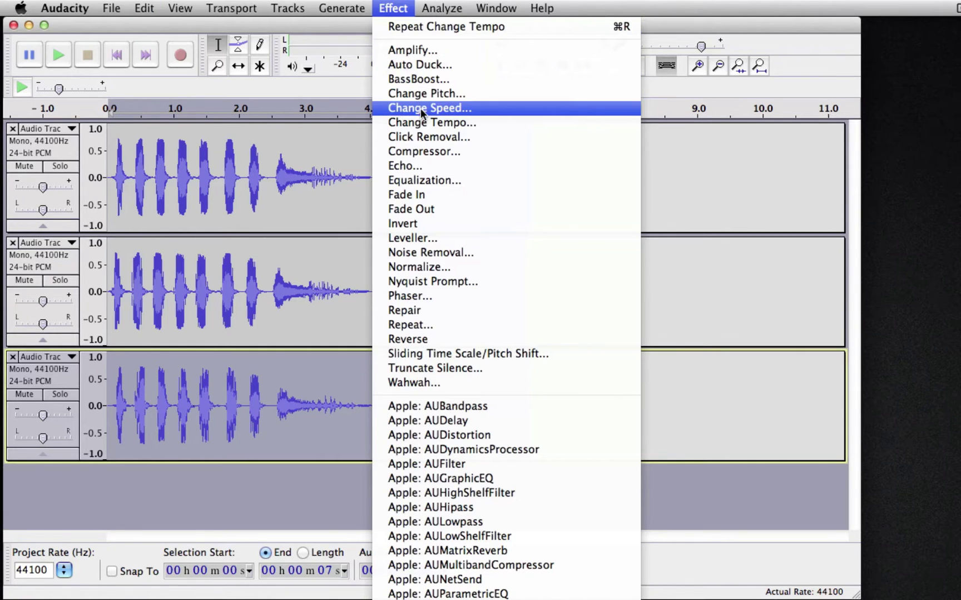
left_click(463, 124)
left_click_drag(434, 320, 423, 325)
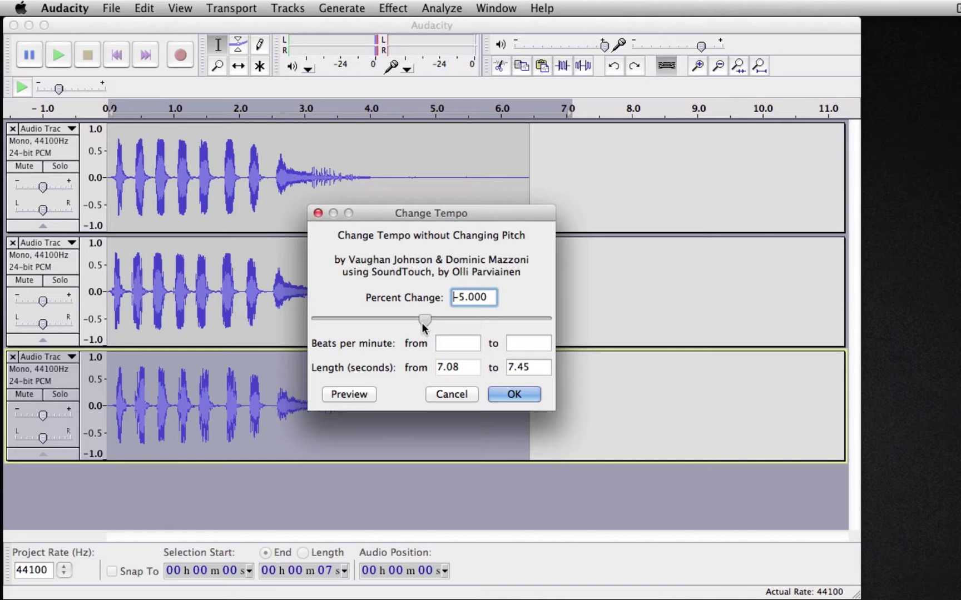
left_click(514, 394)
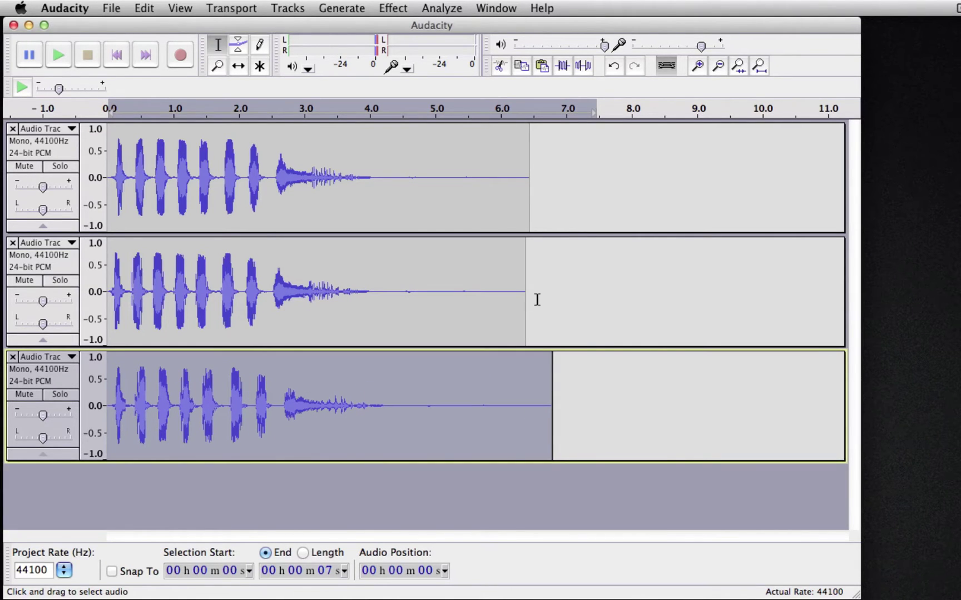
Apply Change Tempo of about +2.5 percent to the whole second track
left_click_drag(535, 300, 53, 280)
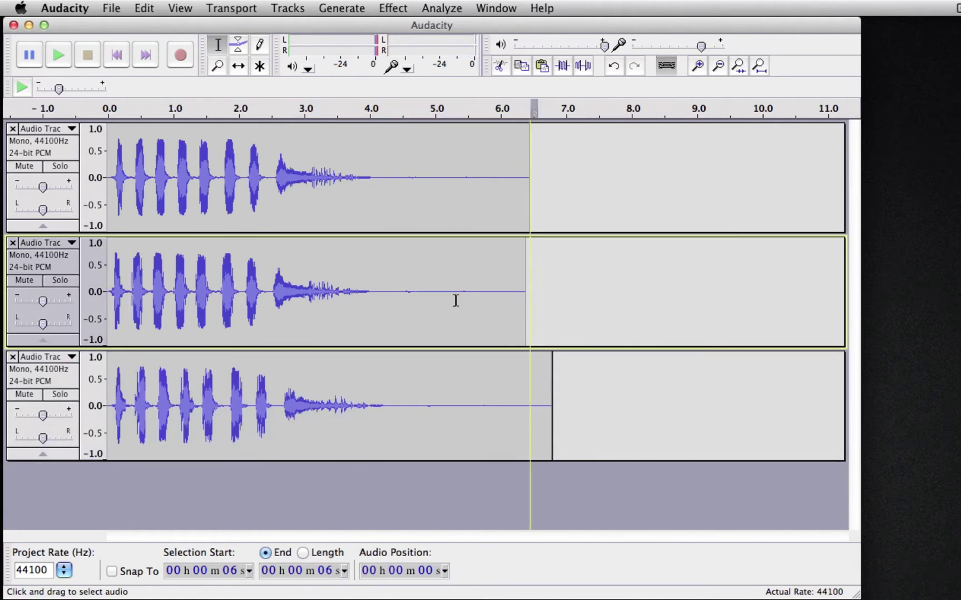
left_click(384, 7)
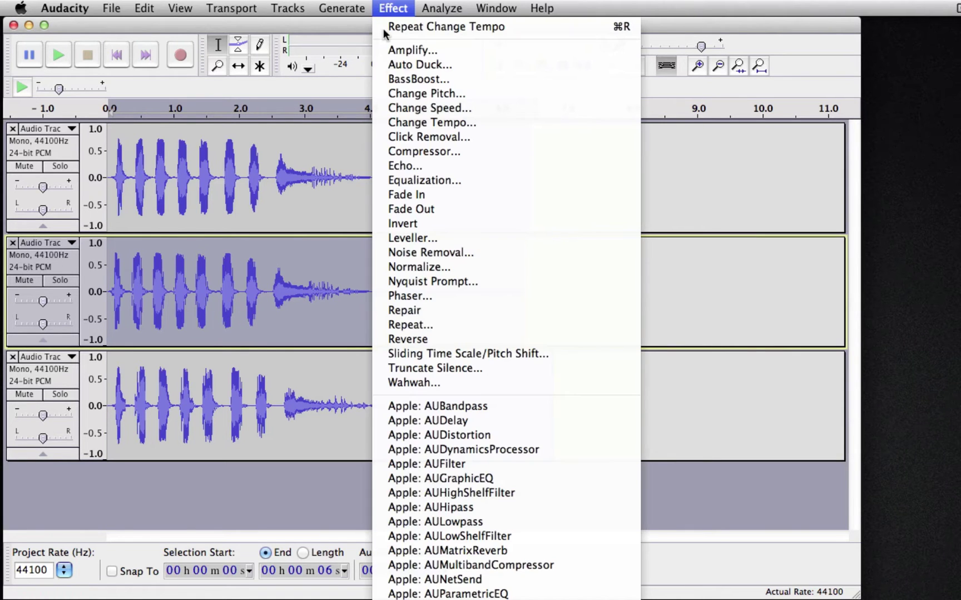
left_click(441, 123)
left_click_drag(427, 321, 433, 326)
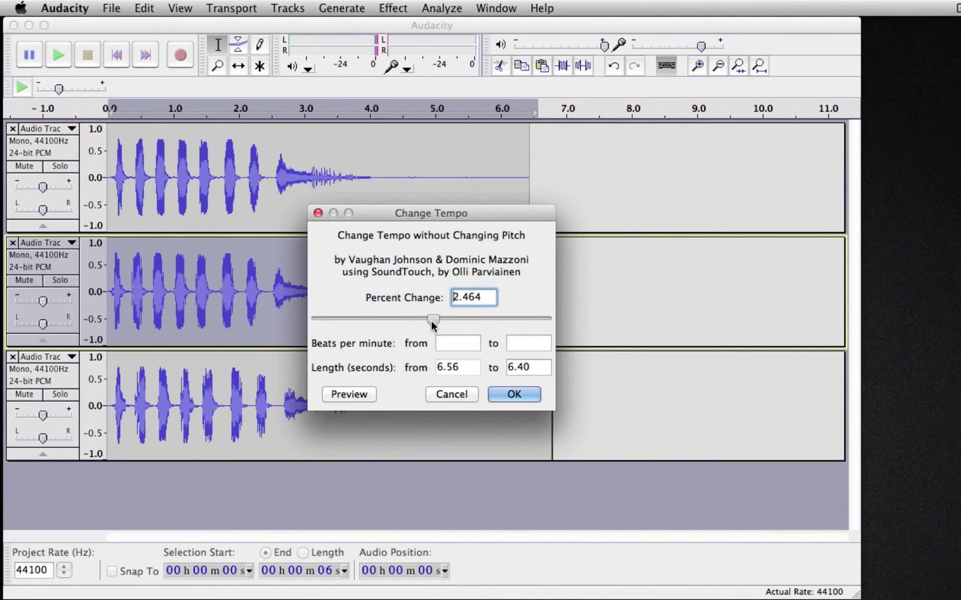
left_click(511, 395)
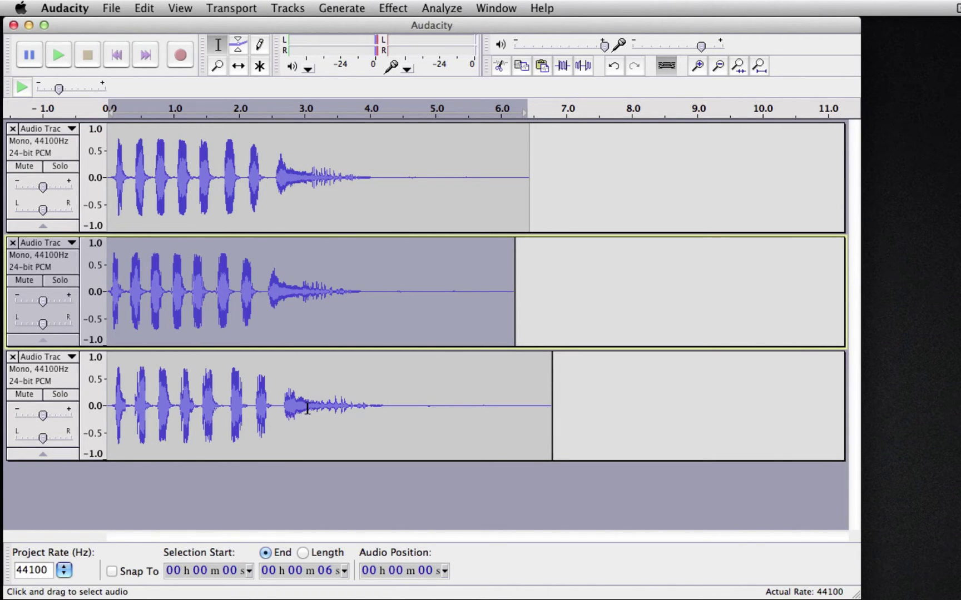
Play the three laugh tracks together from the start
left_click(117, 55)
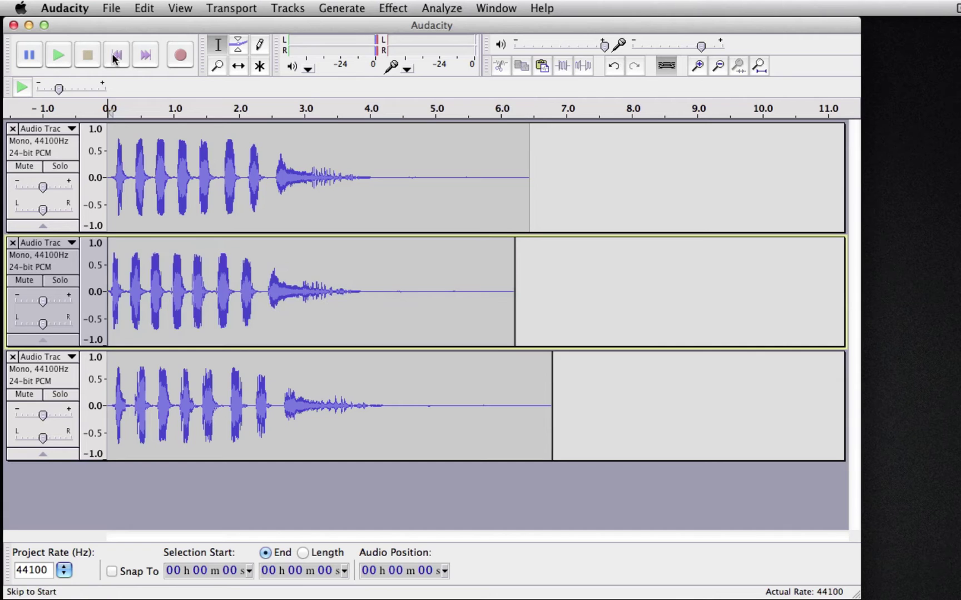
left_click(63, 55)
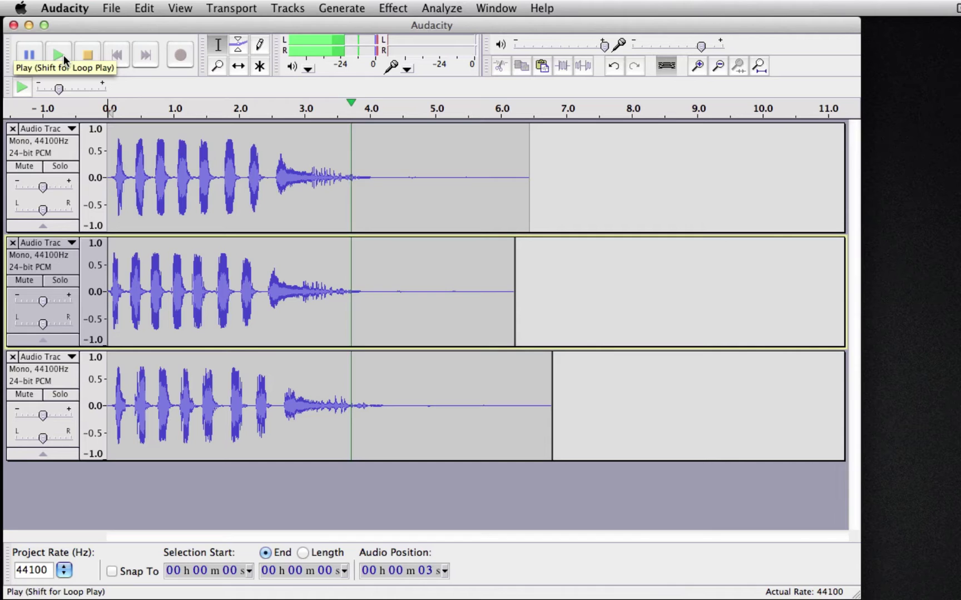
key("space")
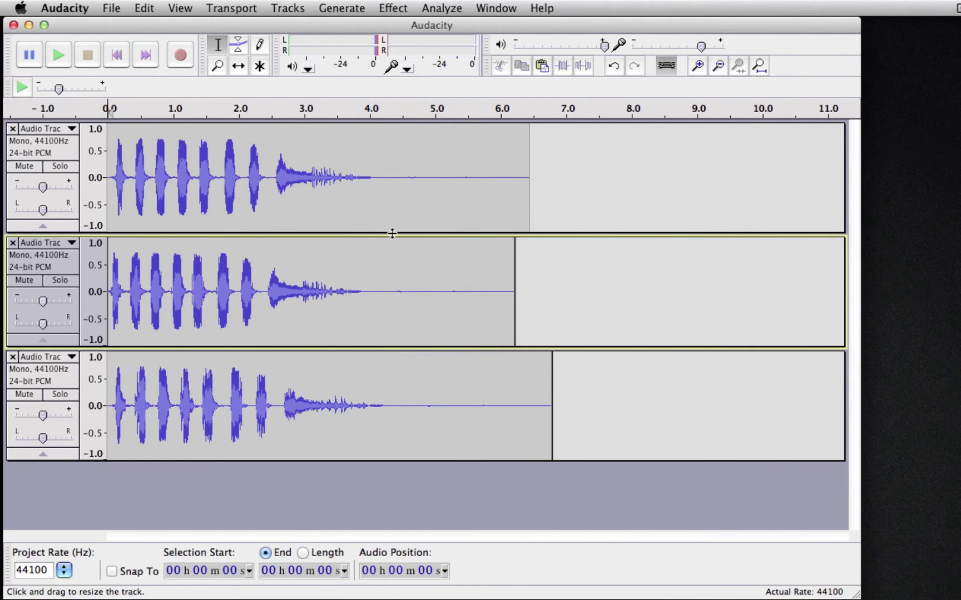
Try a small Time Shift on the middle clip, then mark clip ends in tracks 2 and 3
left_click(238, 66)
left_click_drag(225, 269, 229, 270)
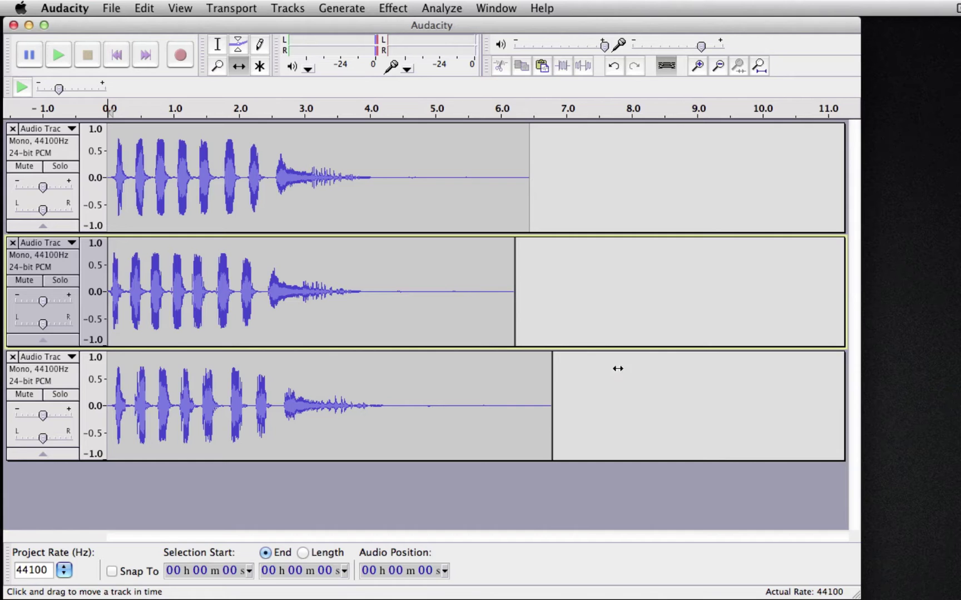
left_click(217, 44)
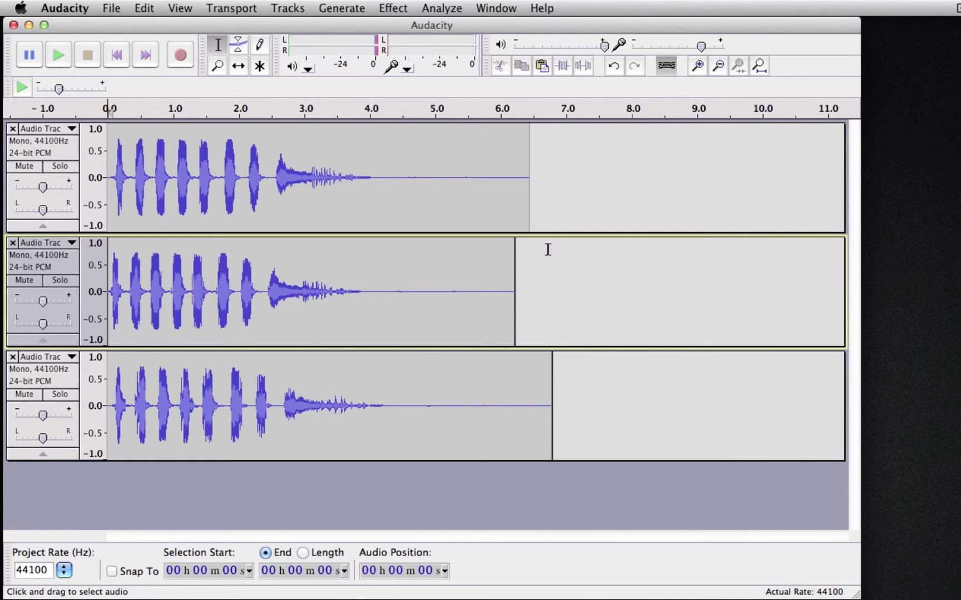
left_click(541, 275)
left_click(522, 278)
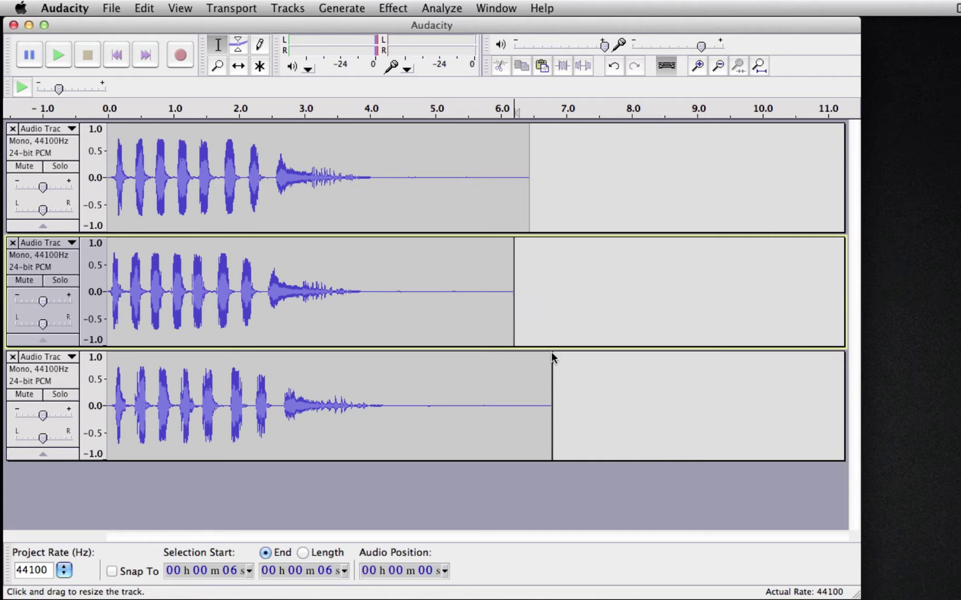
left_click(554, 385)
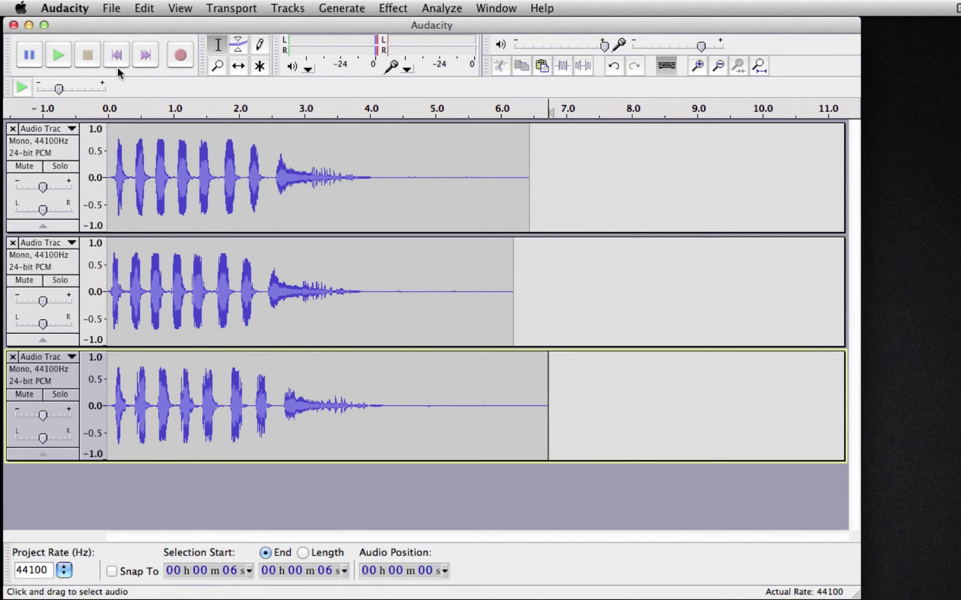
Shift the second and third laughs slightly later and play the staggered result
left_click(238, 66)
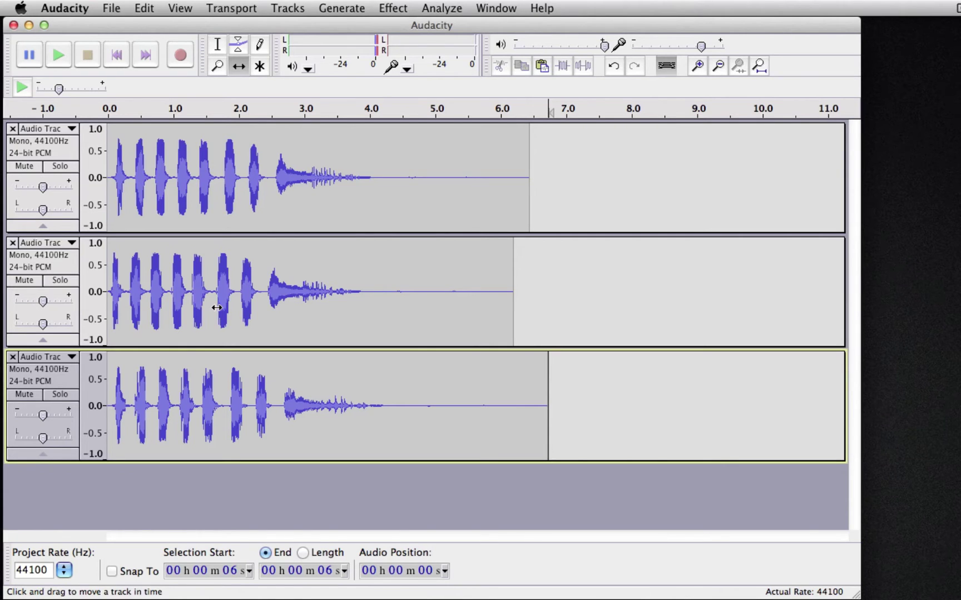
left_click_drag(217, 307, 221, 309)
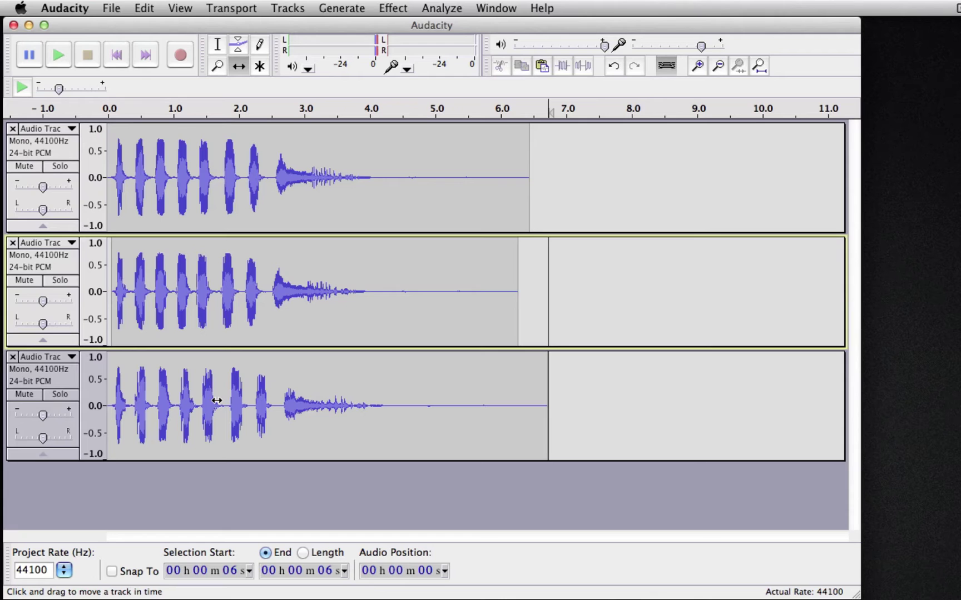
left_click_drag(216, 401, 218, 400)
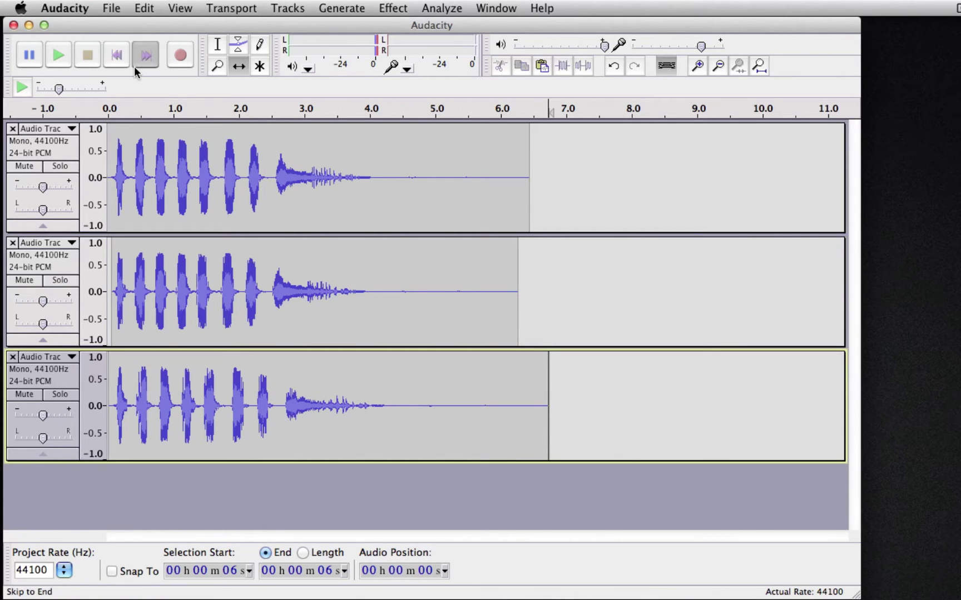
left_click(117, 56)
left_click(58, 56)
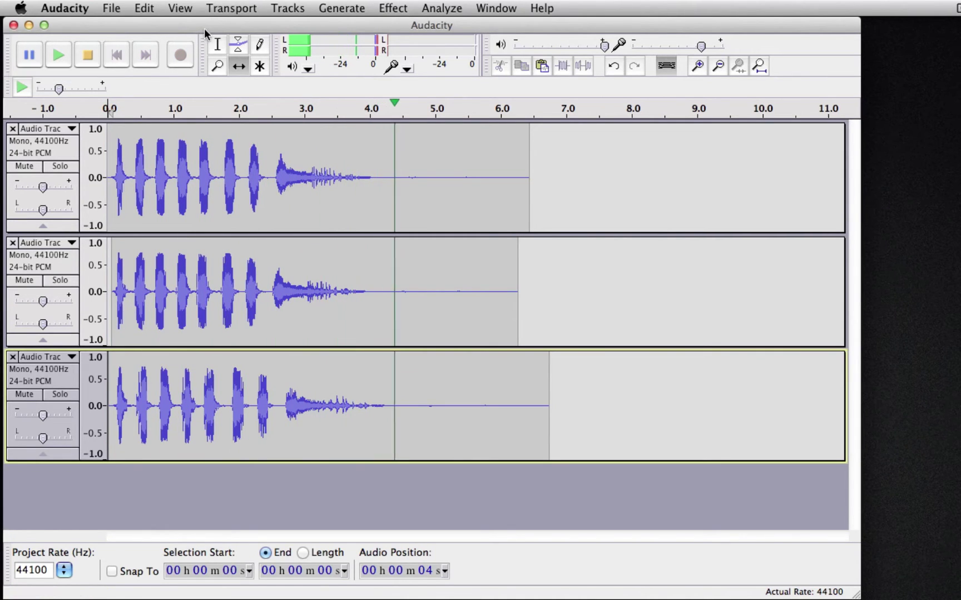
Stop playback, return to the Selection tool, and use Edit > Select > All
left_click(92, 55)
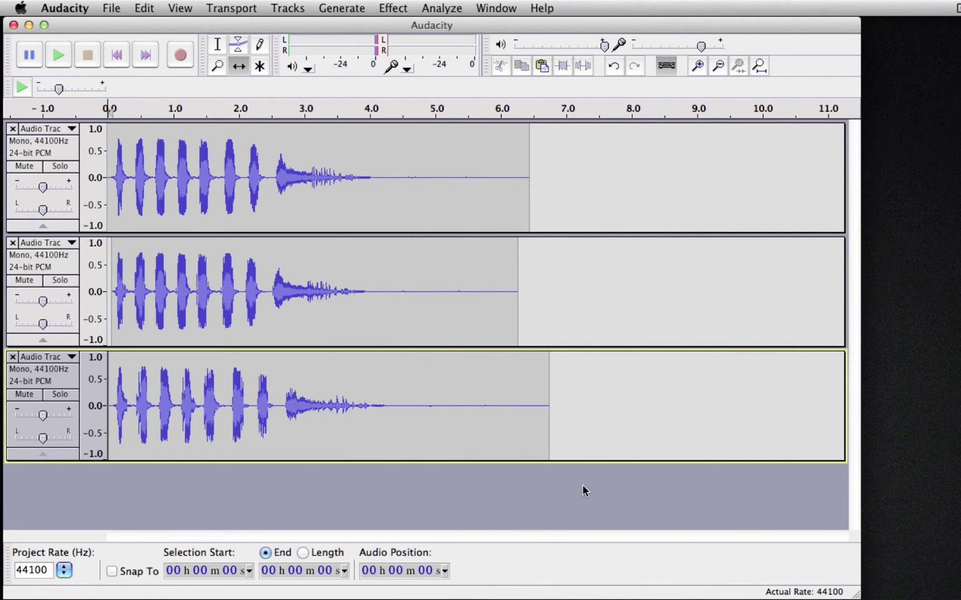
left_click(219, 47)
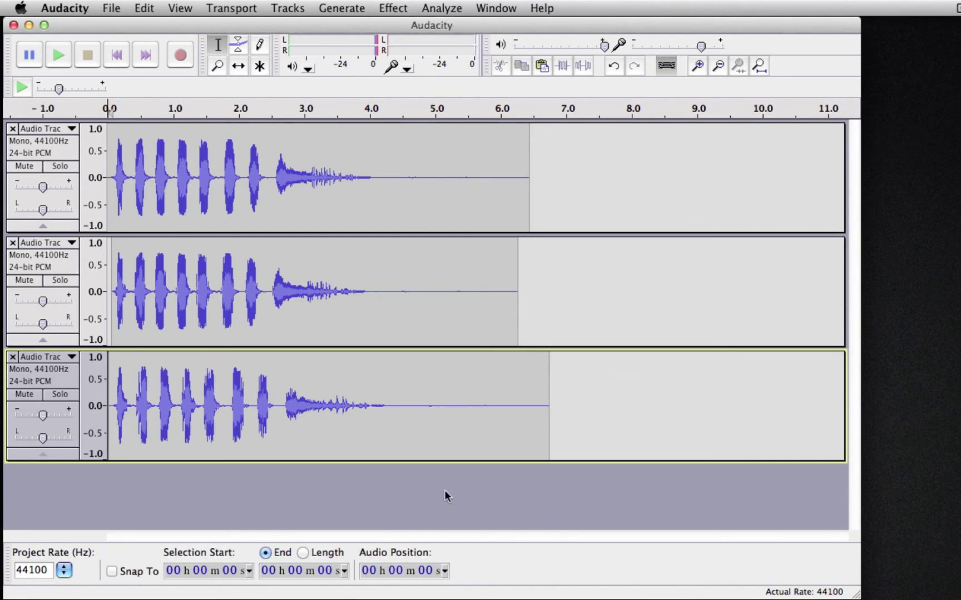
left_click(148, 7)
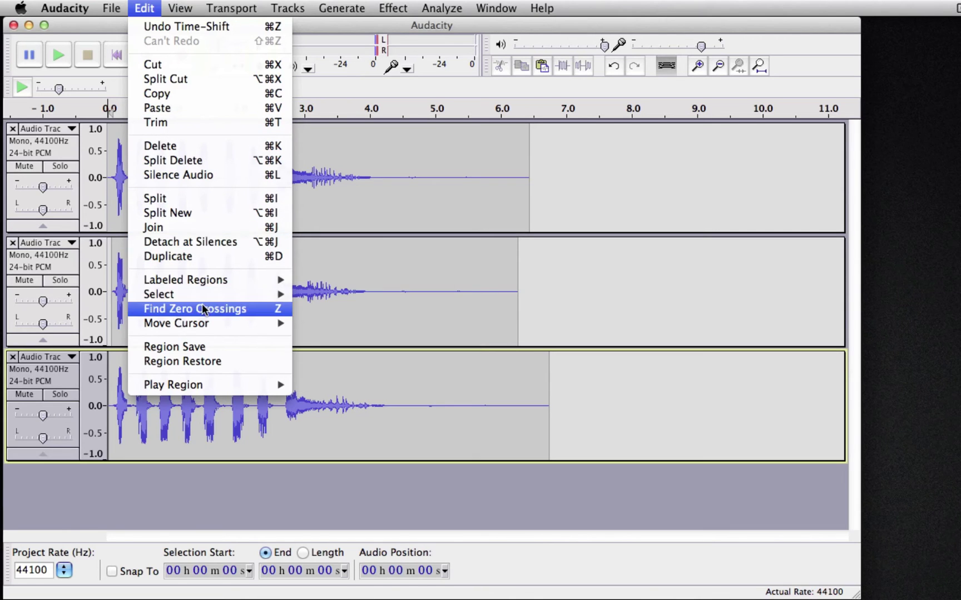
mouse_move(158, 294)
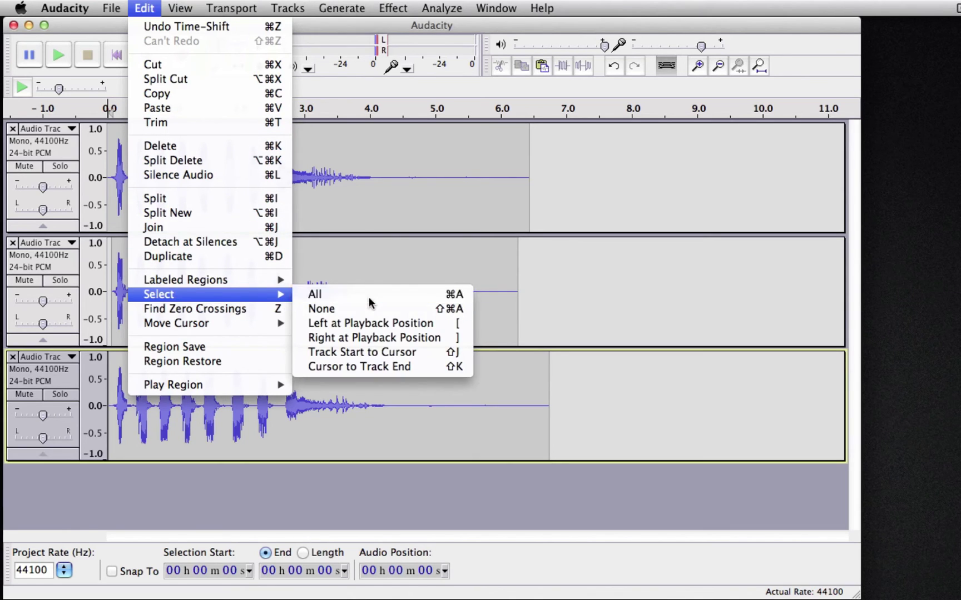
left_click(368, 295)
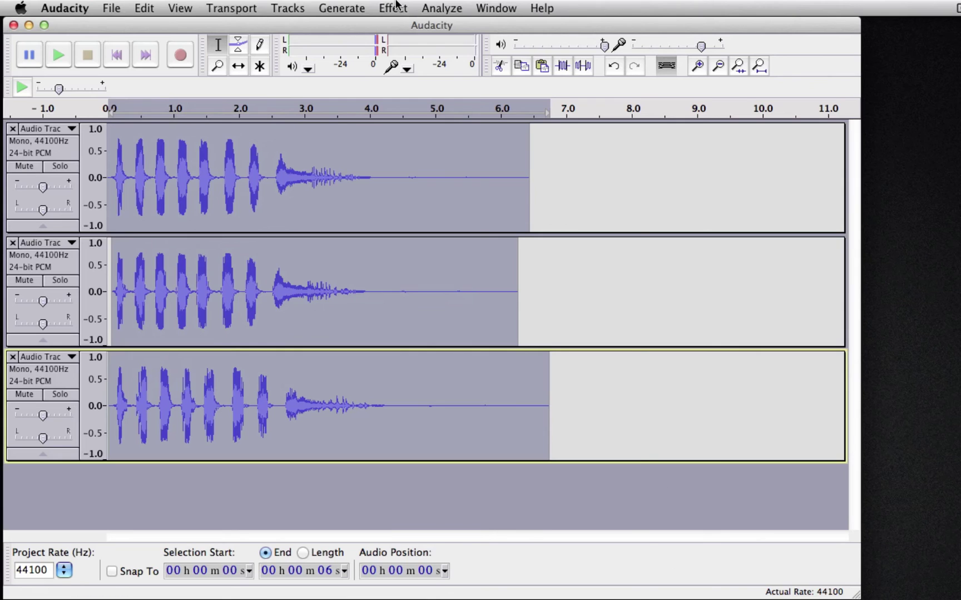
Preview GVerb on the full selection and apply it to all three tracks
left_click(396, 5)
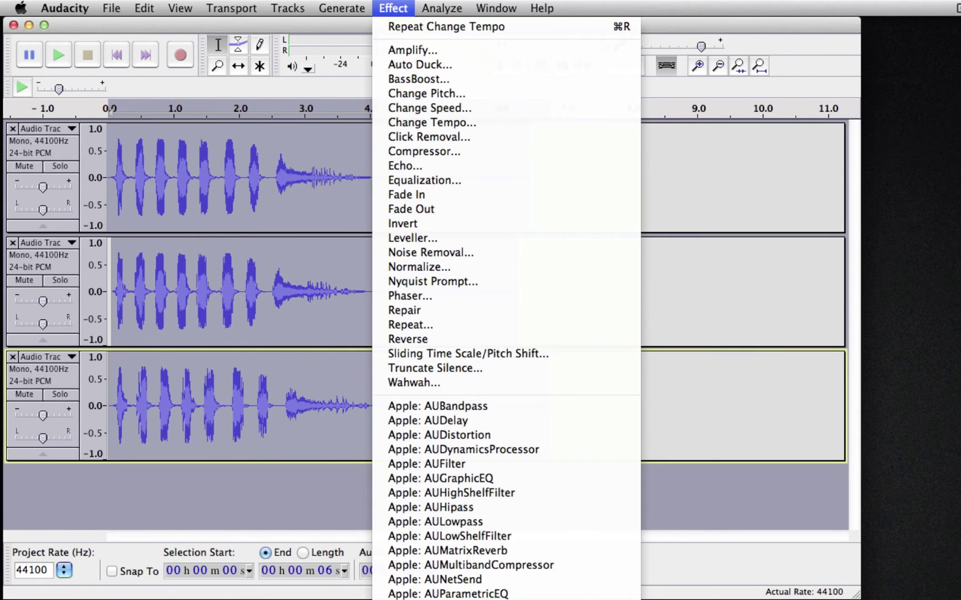
left_click(478, 555)
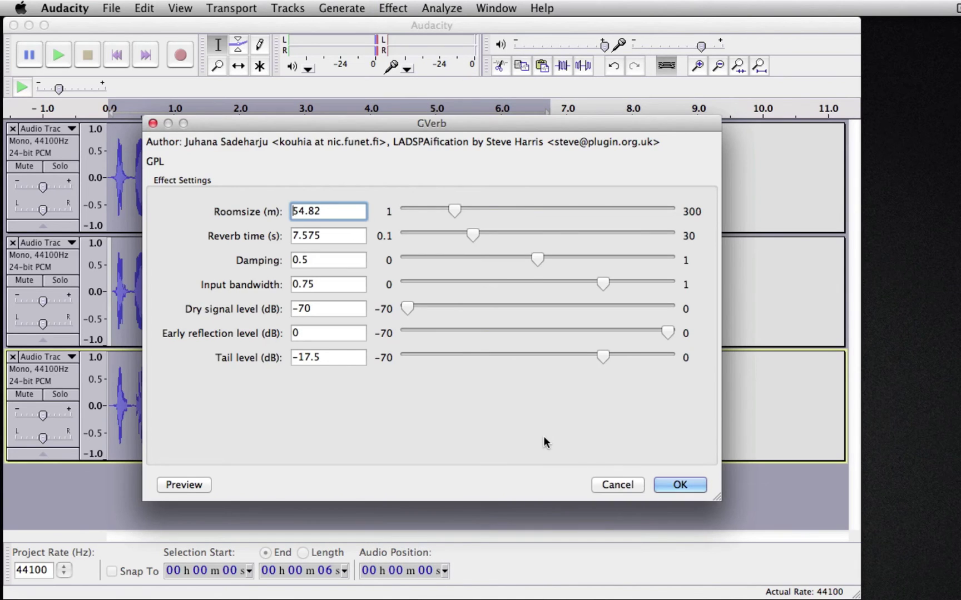
left_click_drag(573, 120, 685, 69)
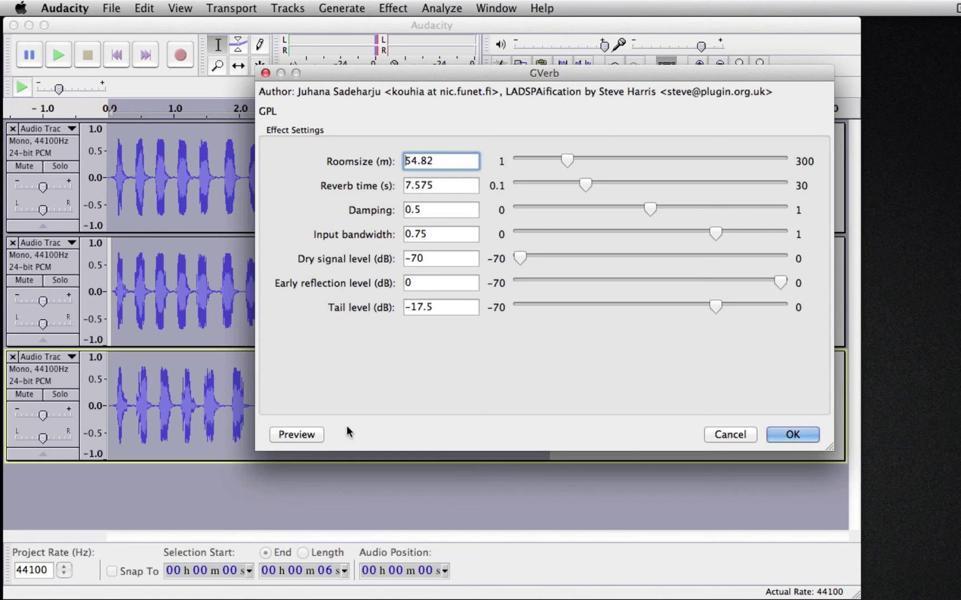
left_click(305, 434)
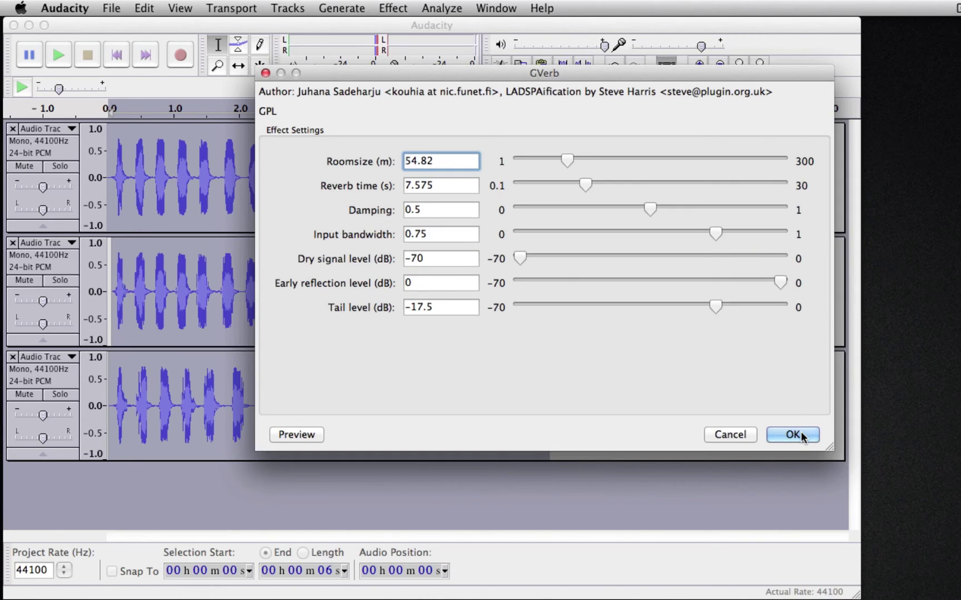
left_click(793, 434)
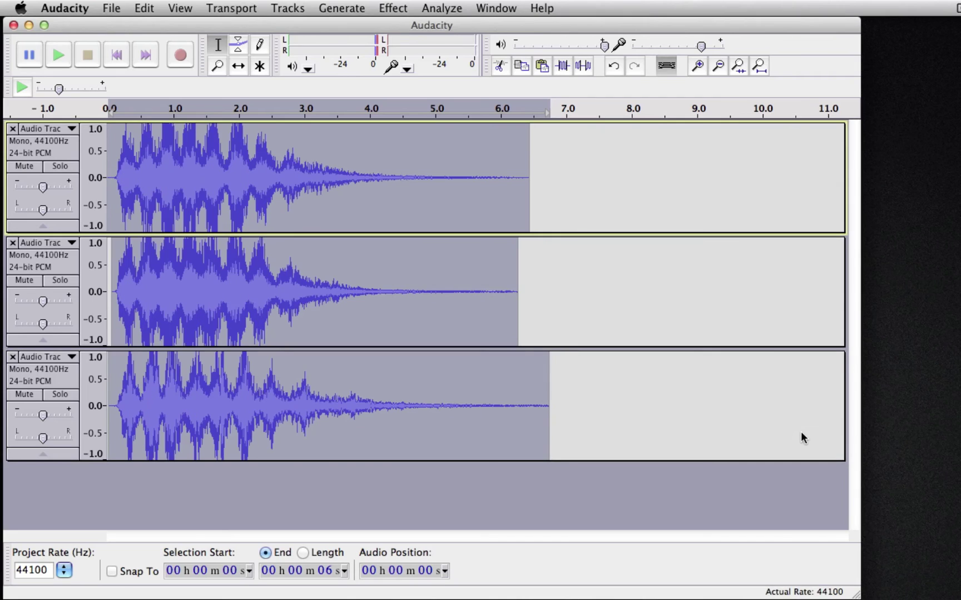
left_click(117, 58)
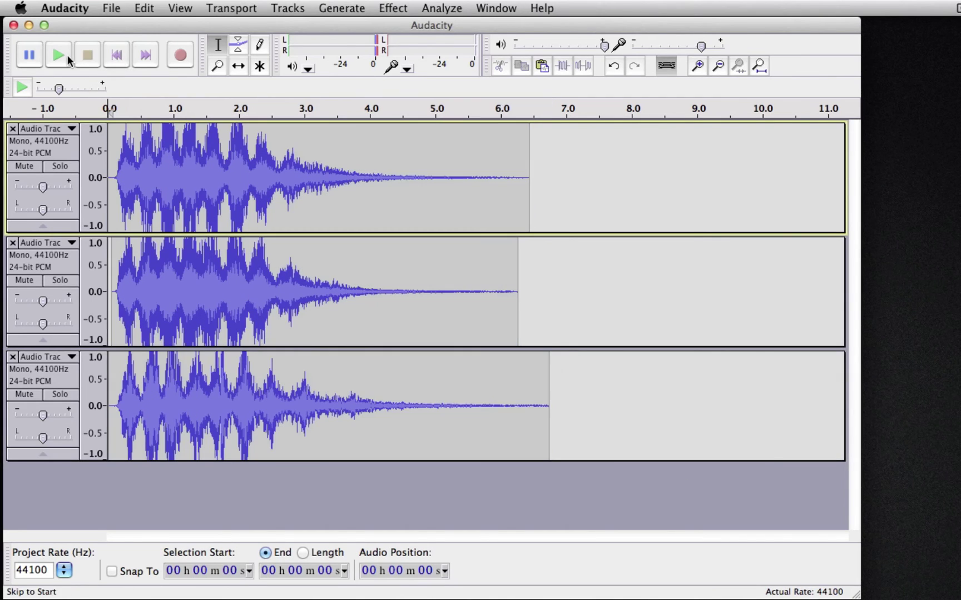
left_click(60, 55)
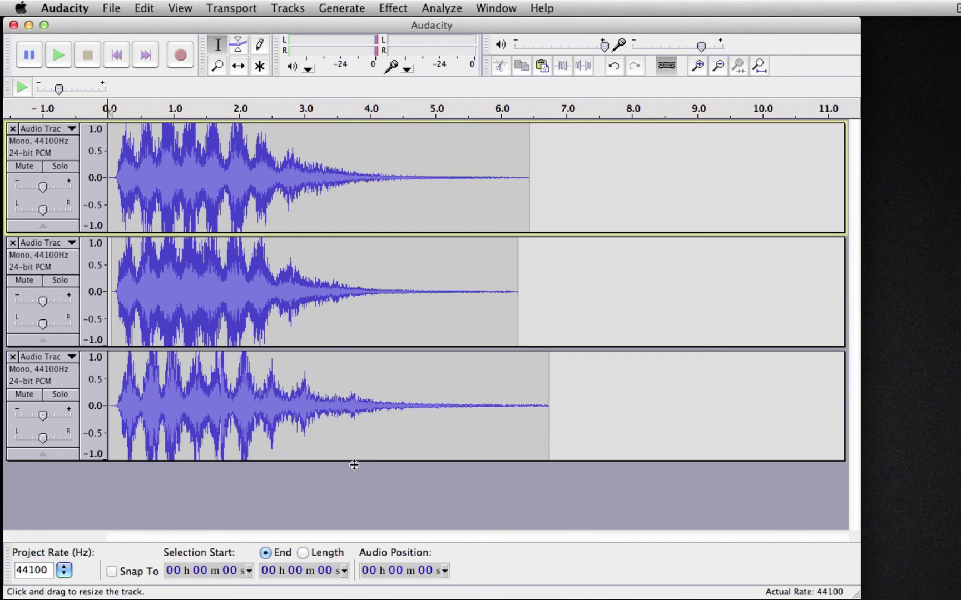
left_click(110, 8)
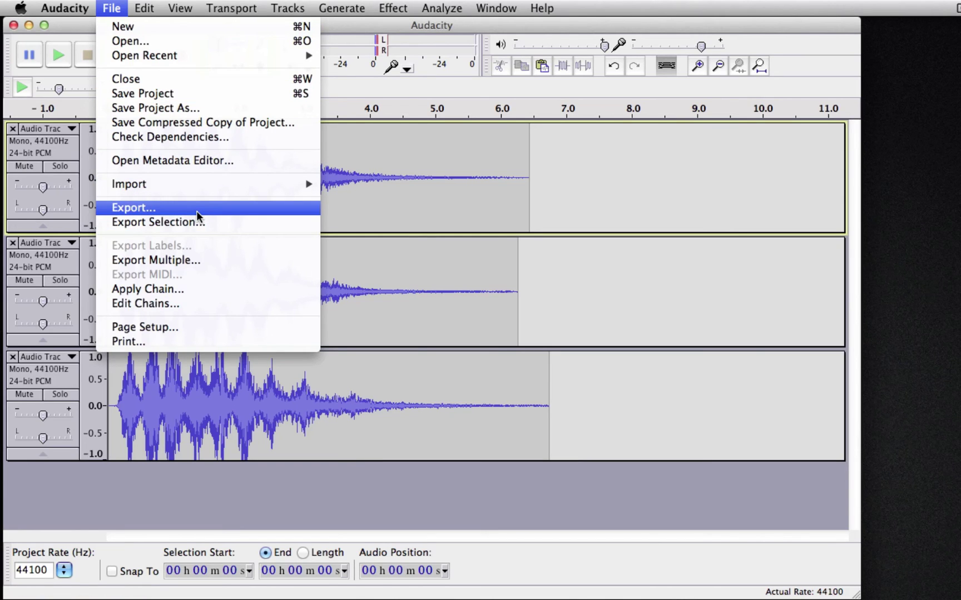
left_click(334, 487)
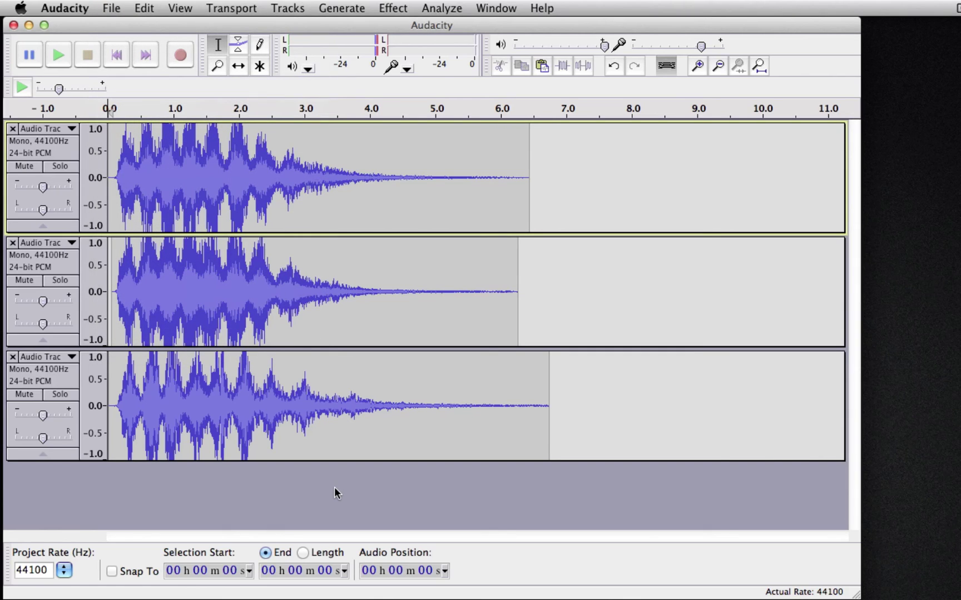